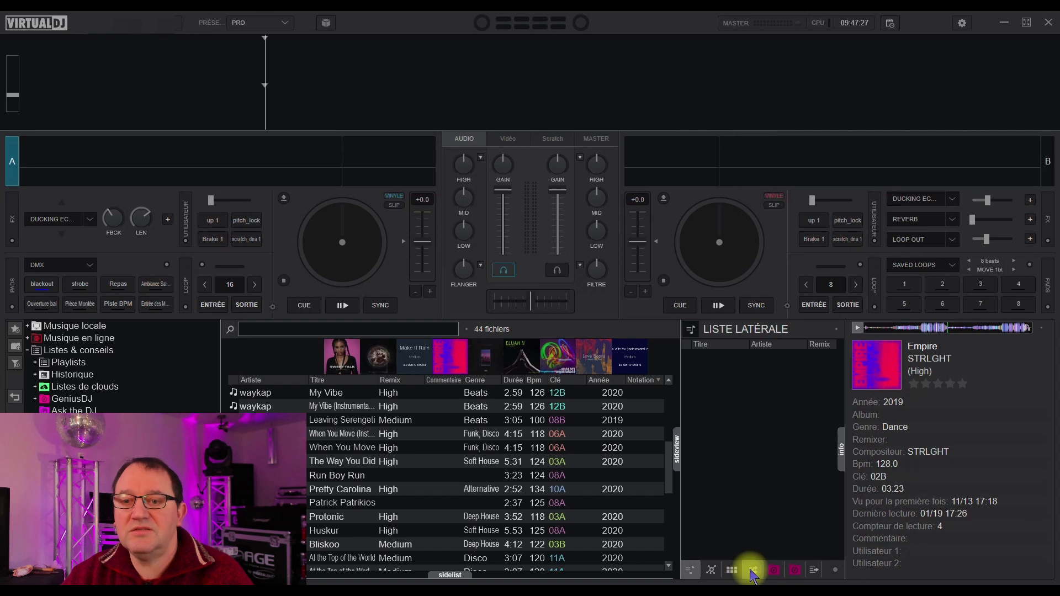
Show the Automix list in the side view and open the Automix category of the program's options
click(754, 570)
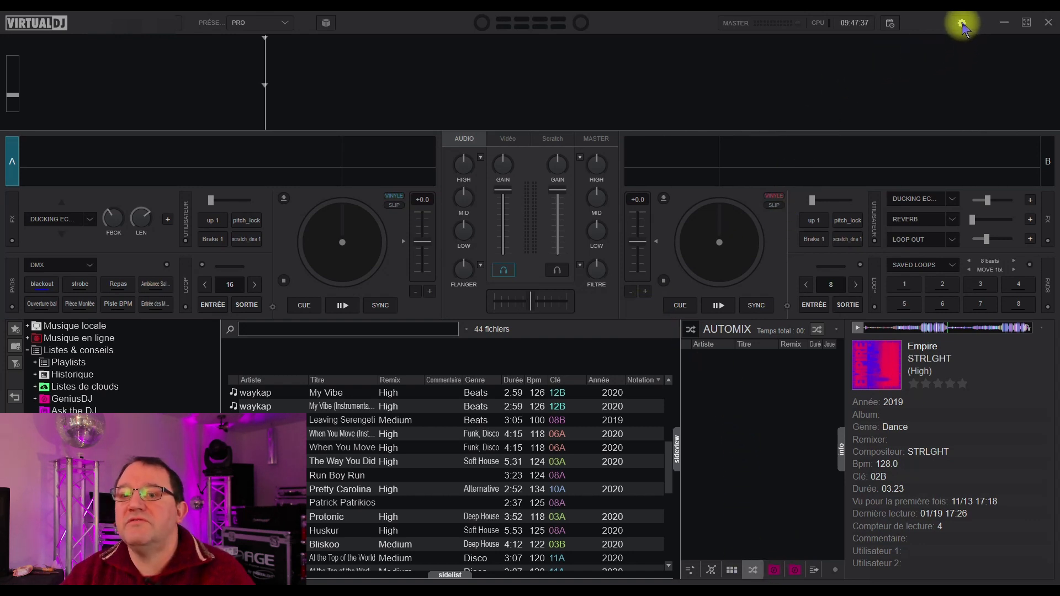
click(962, 23)
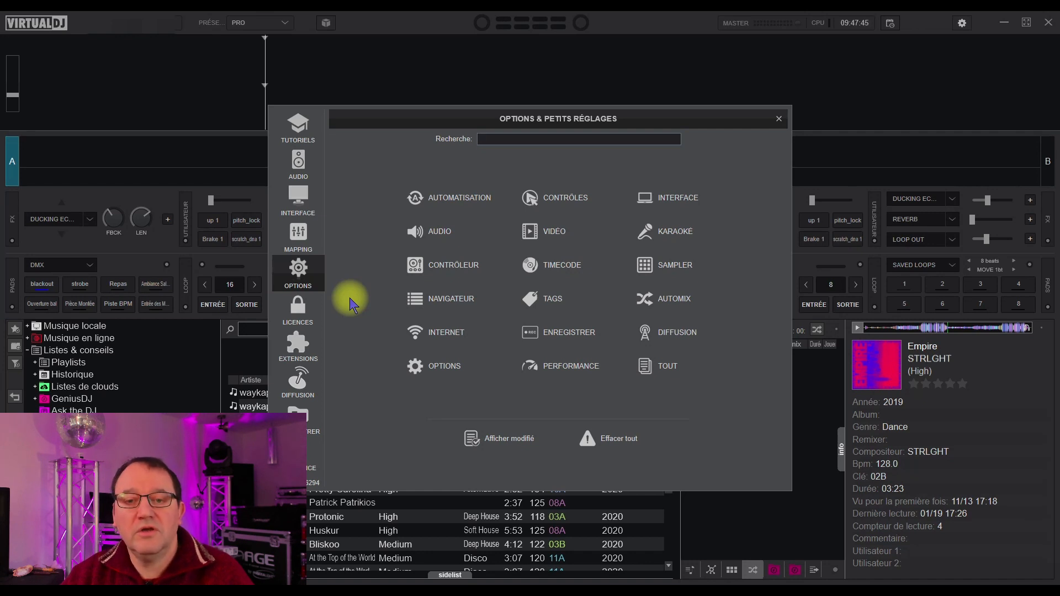
click(671, 306)
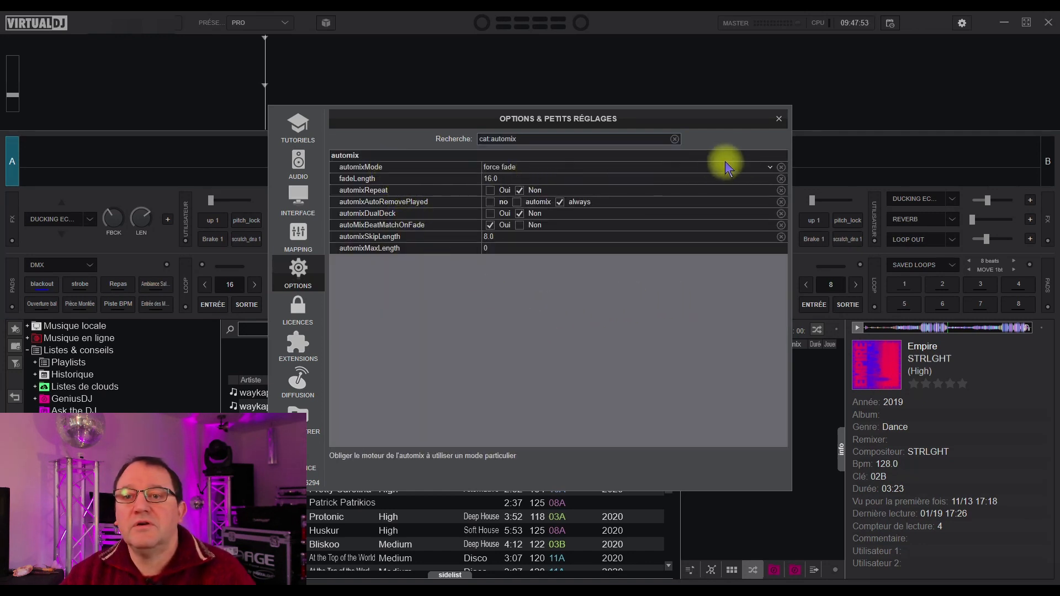
Examine the automixMode choices and the beat-match and skip-length settings, and close the options
click(769, 167)
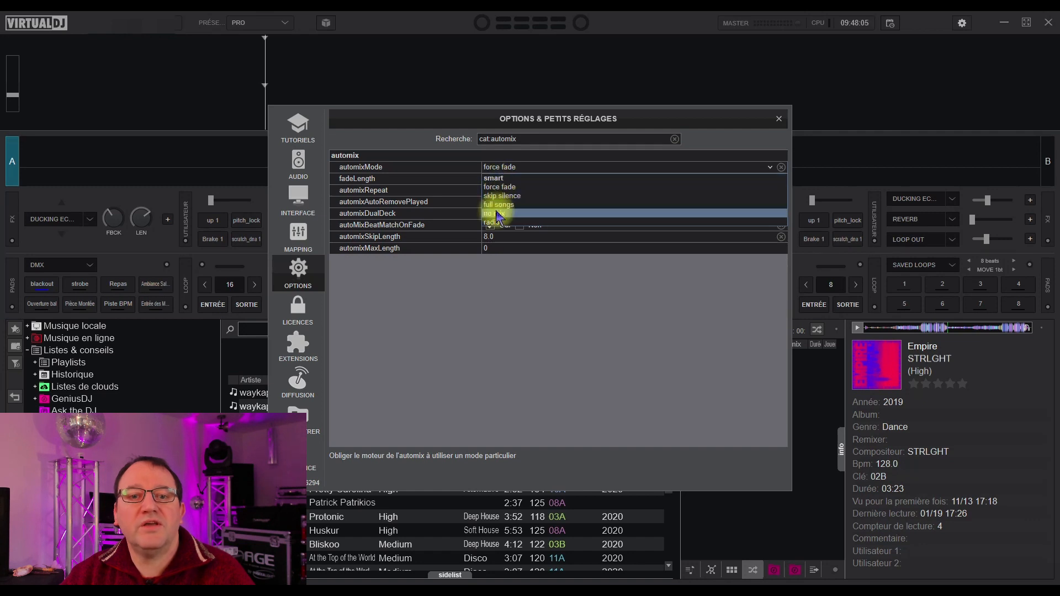
click(478, 284)
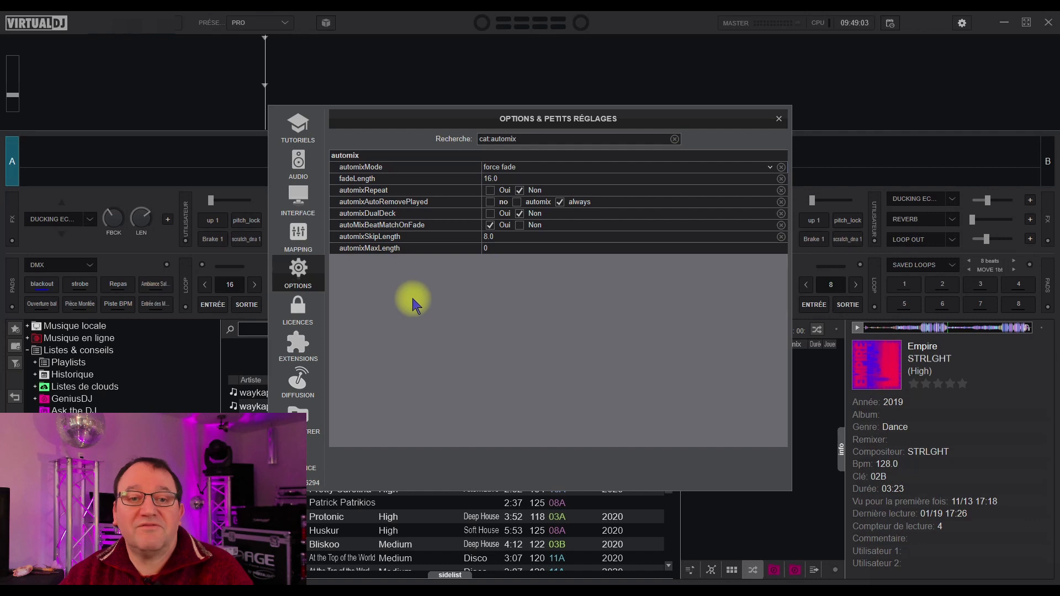
mouse_move(380, 224)
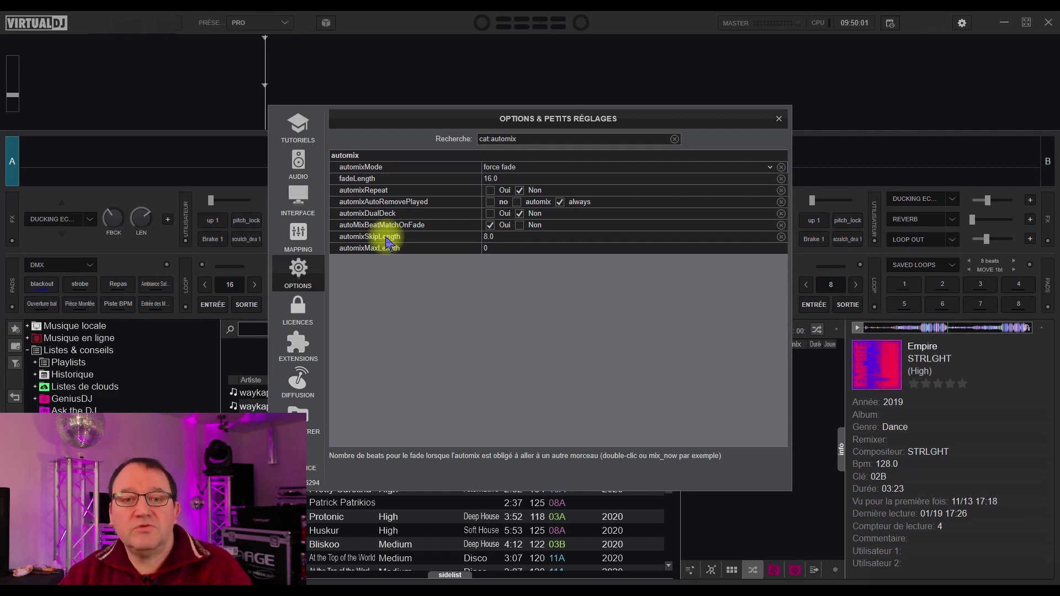
click(488, 236)
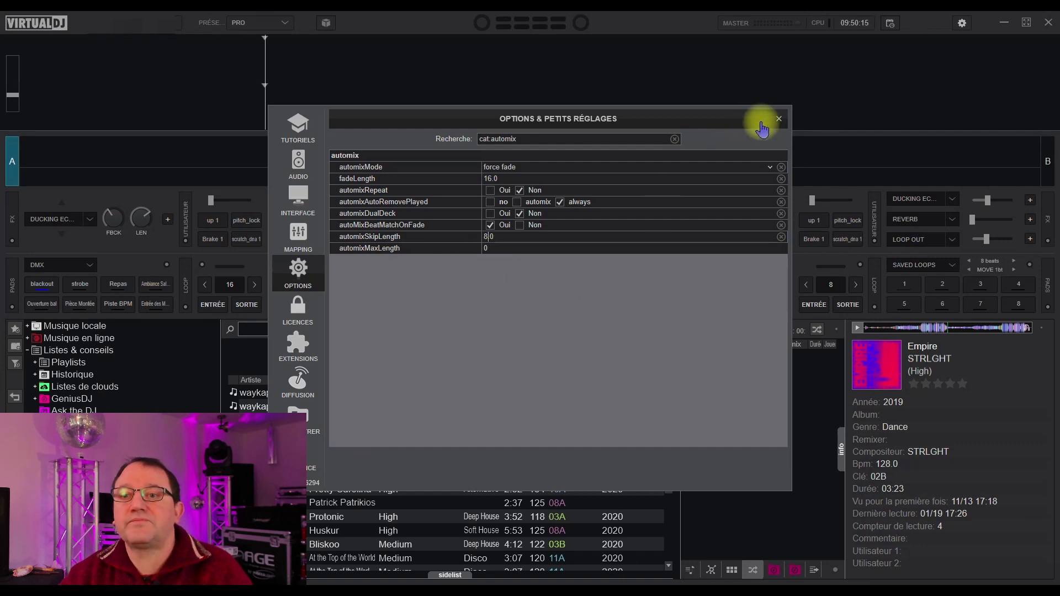
click(779, 119)
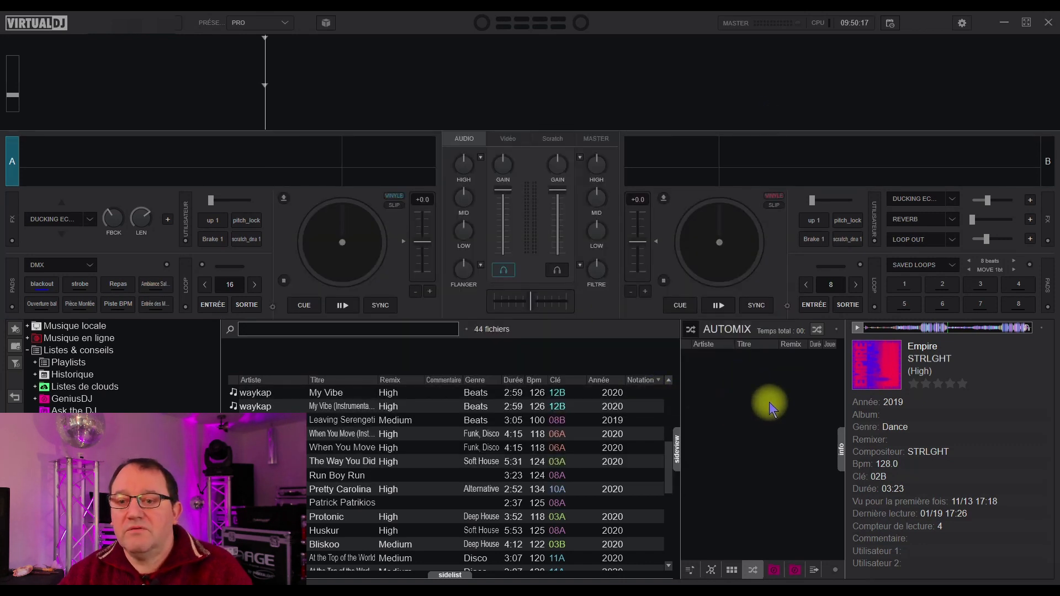
Examine the Automix list's own options for mix type and mix duration
click(836, 333)
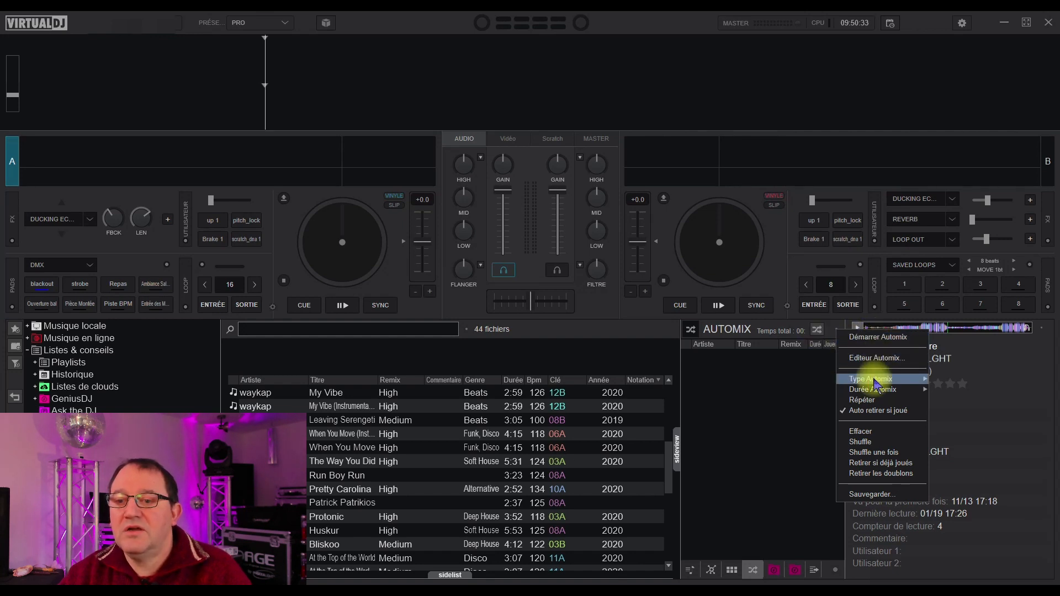
mouse_move(875, 384)
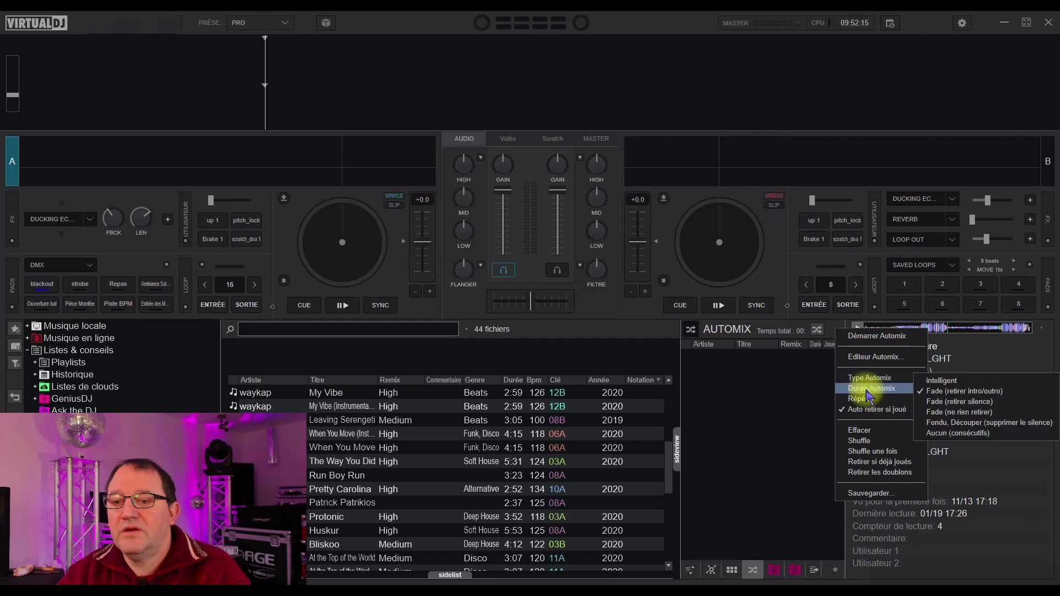
mouse_move(869, 390)
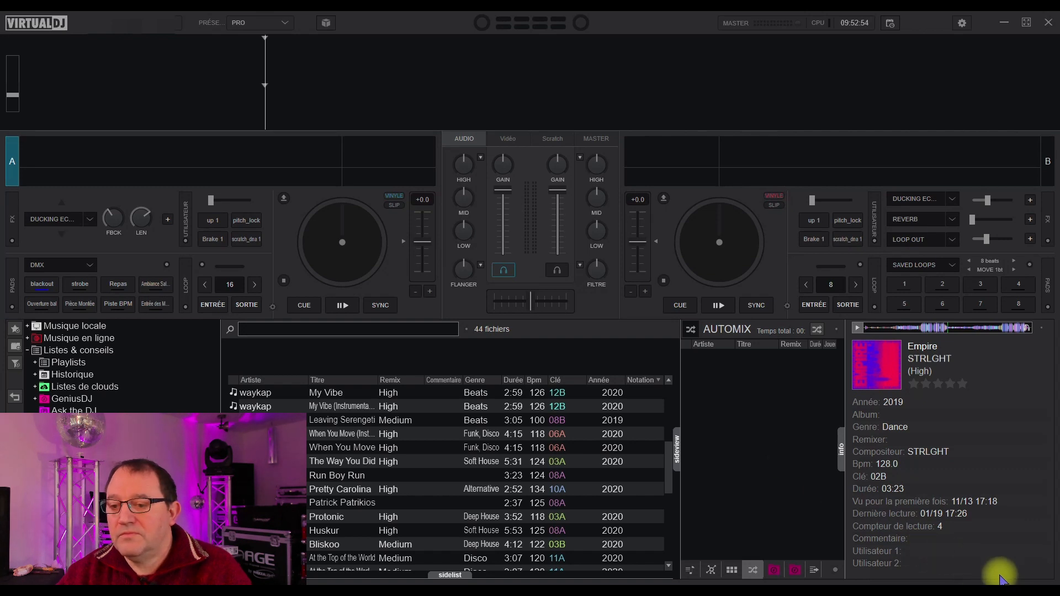
Add the tracks Bliskoo and Can Not Do This Solo from the browser to the Automix list
scroll(359, 480, down, 2)
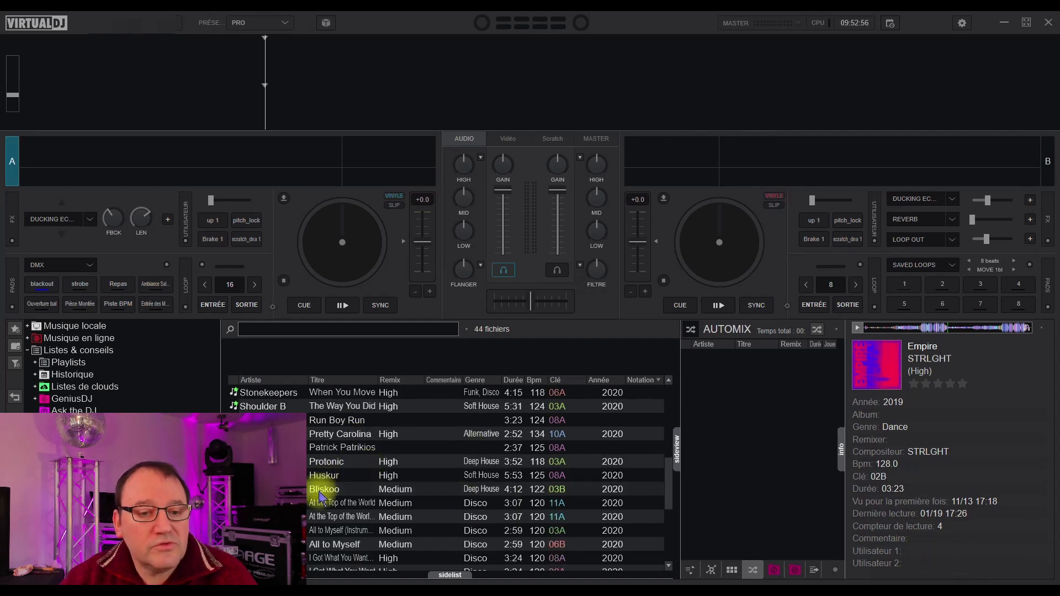
drag(318, 497, 717, 392)
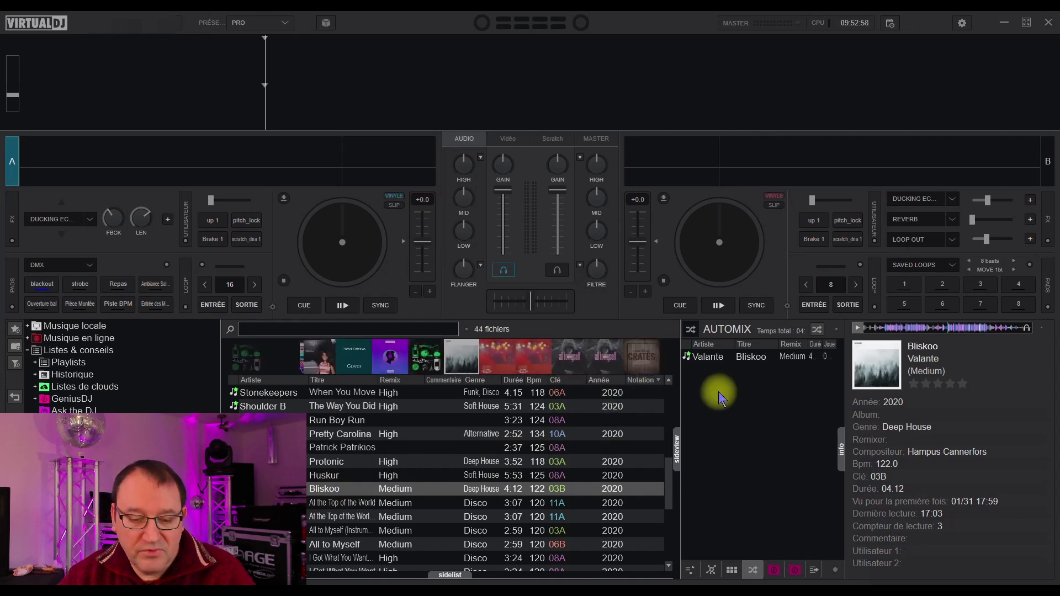
scroll(353, 478, down, 6)
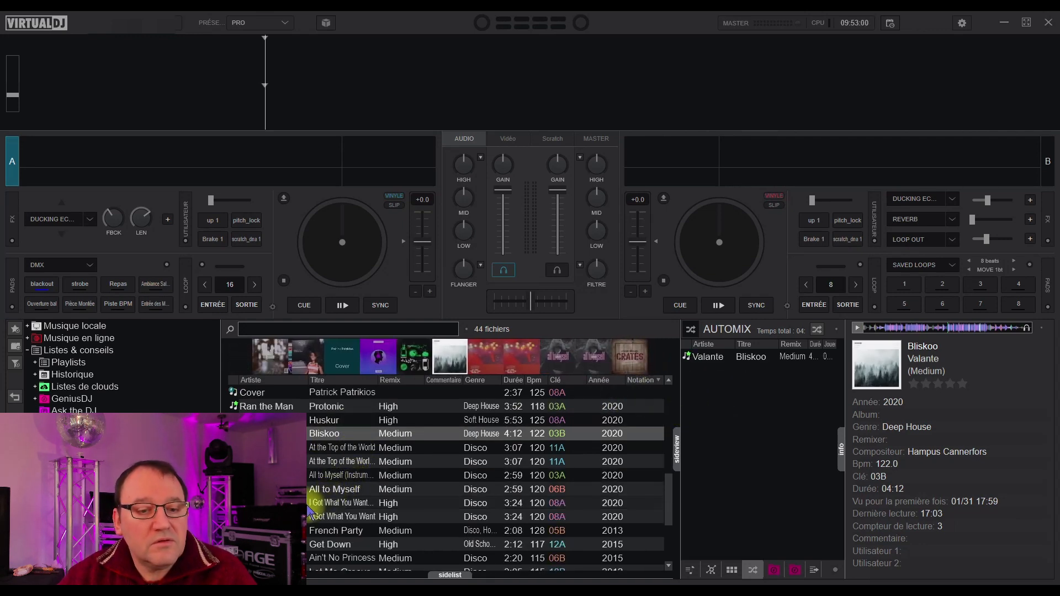
scroll(308, 511, down, 1)
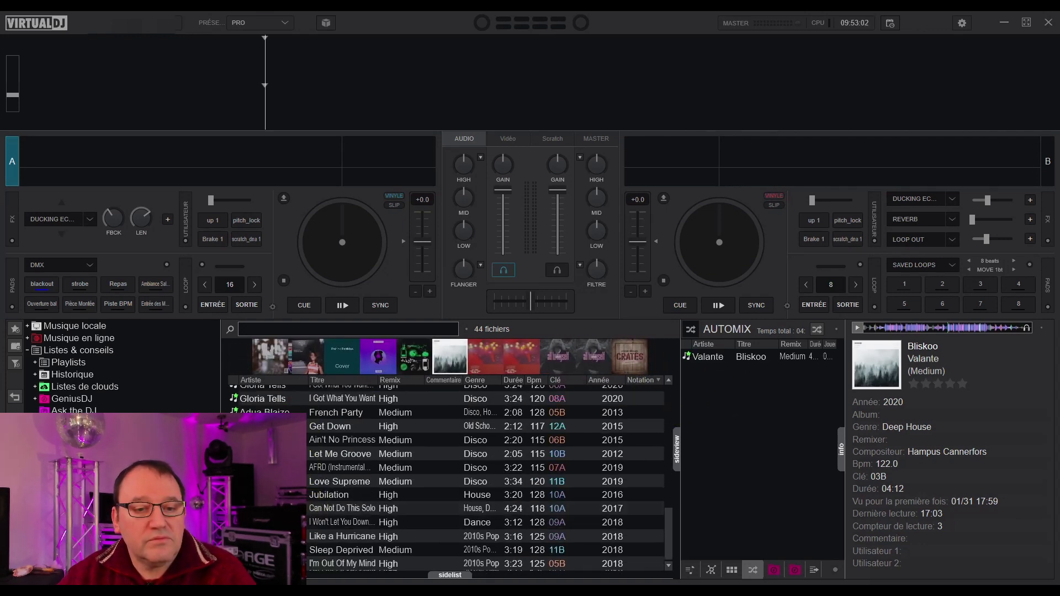
click(309, 508)
drag(310, 508, 717, 389)
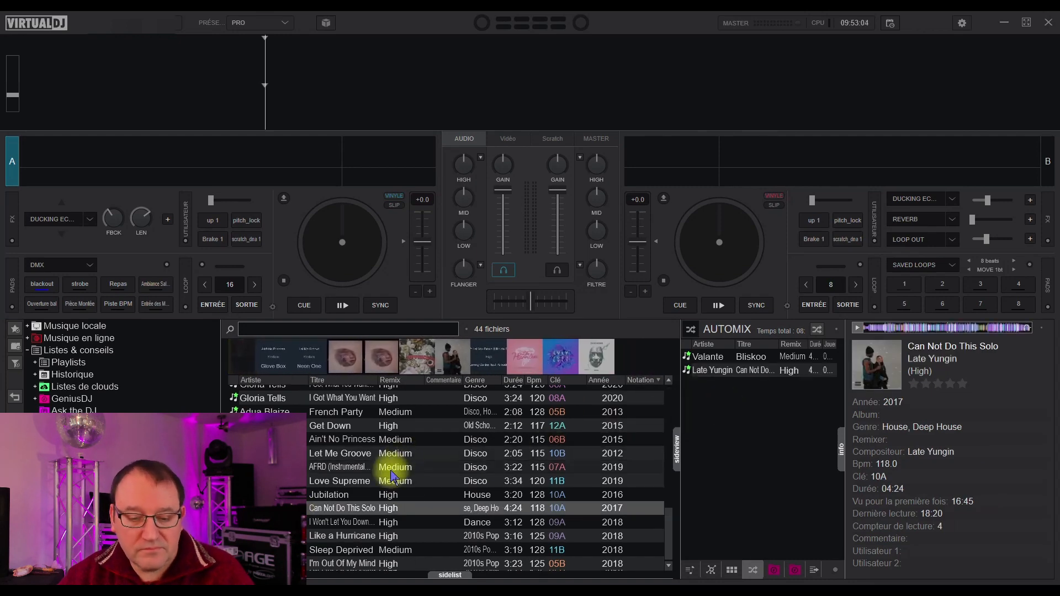
Add Don't You Worry 'Bout Me (Instrumental Version) and both the instrumental and regular versions of When You Move to the Automix list
scroll(353, 442, up, 8)
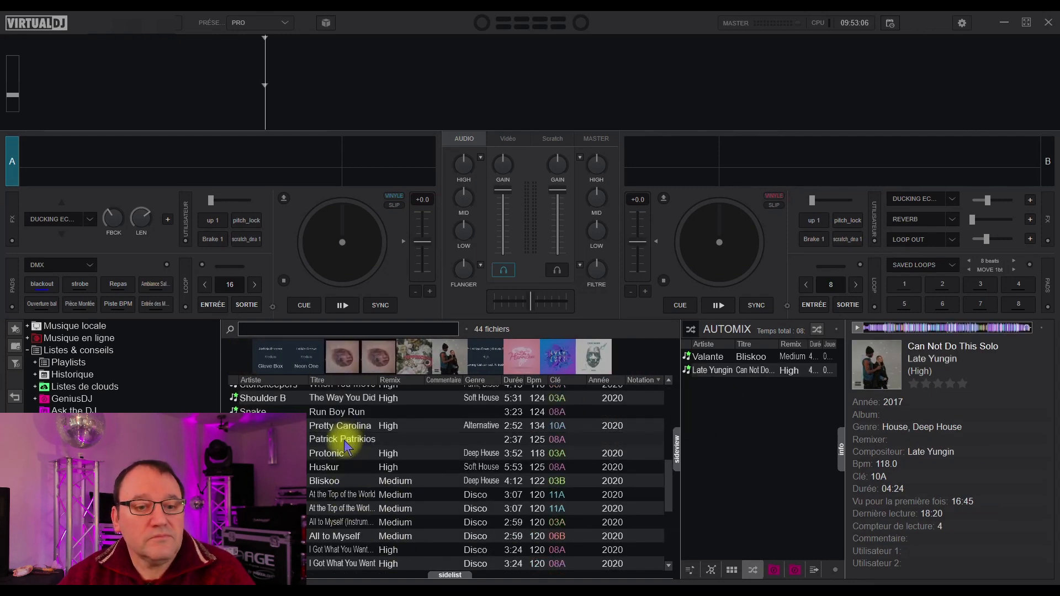
scroll(345, 446, up, 4)
scroll(345, 446, up, 2)
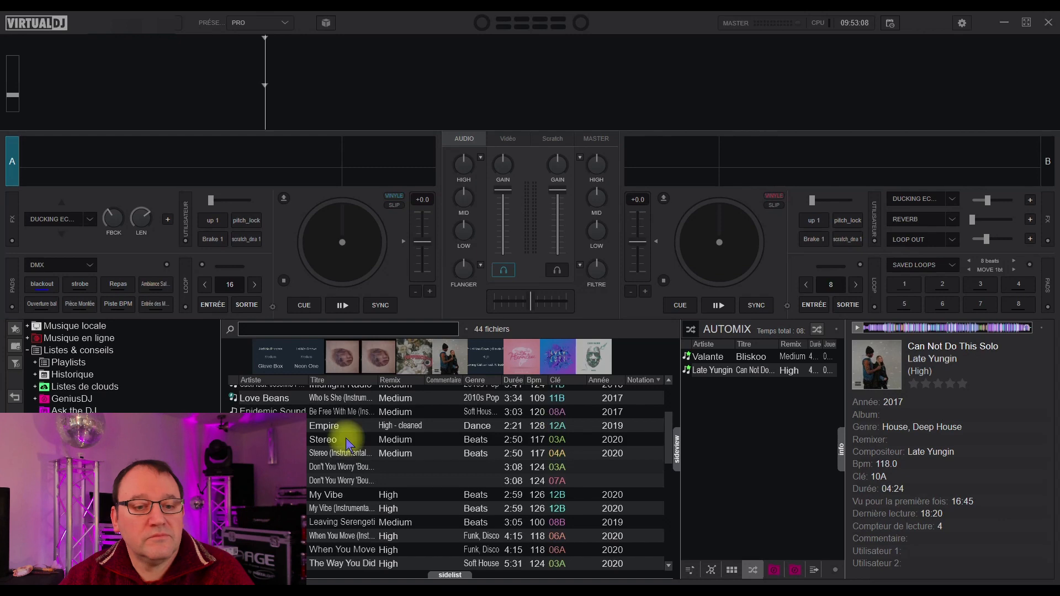
drag(315, 480, 729, 447)
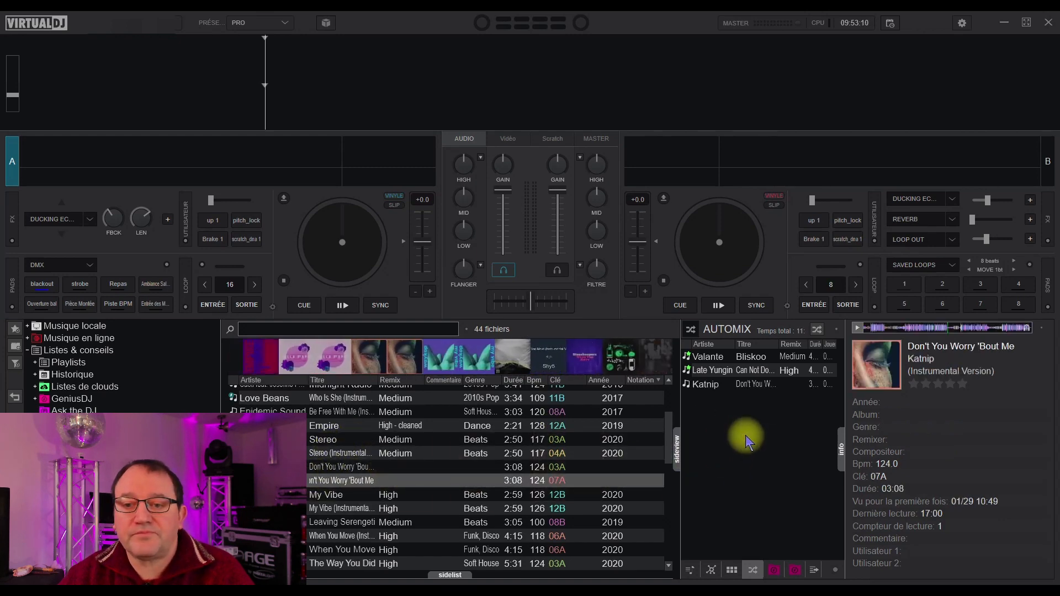
drag(358, 539, 760, 460)
drag(360, 550, 755, 461)
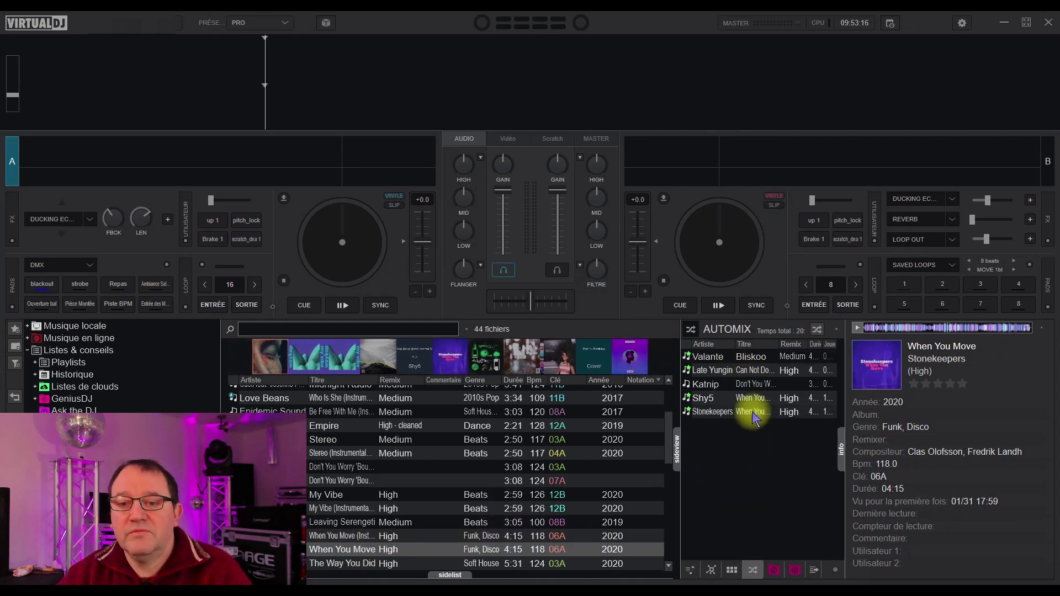
Examine the commands available for the Stonekeepers track When You Move in the Automix list
mouse_move(759, 419)
mouse_down()
mouse_move(754, 393)
mouse_move(761, 426)
mouse_up()
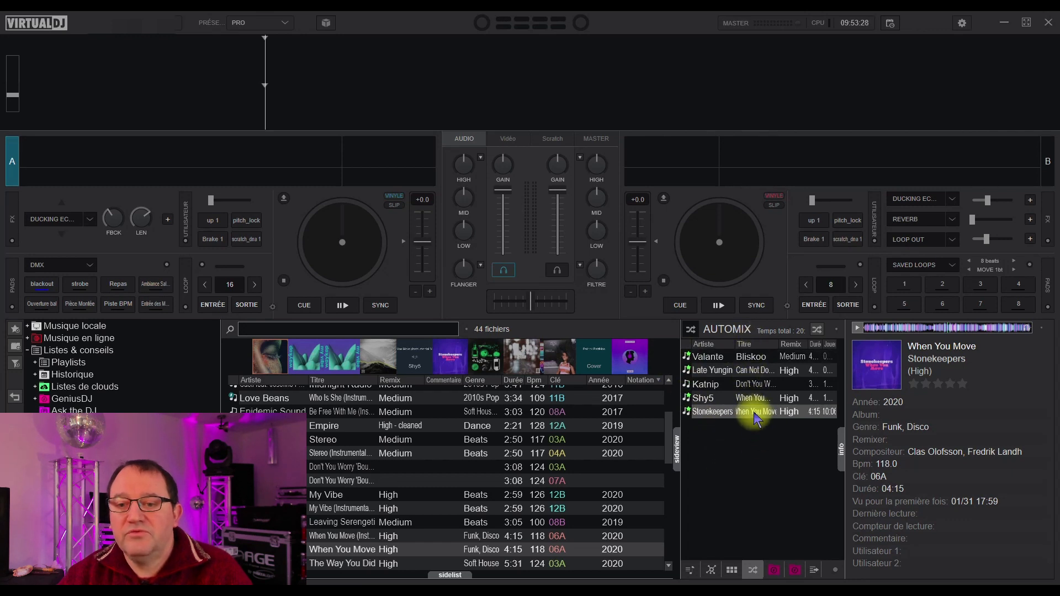
right_click(756, 418)
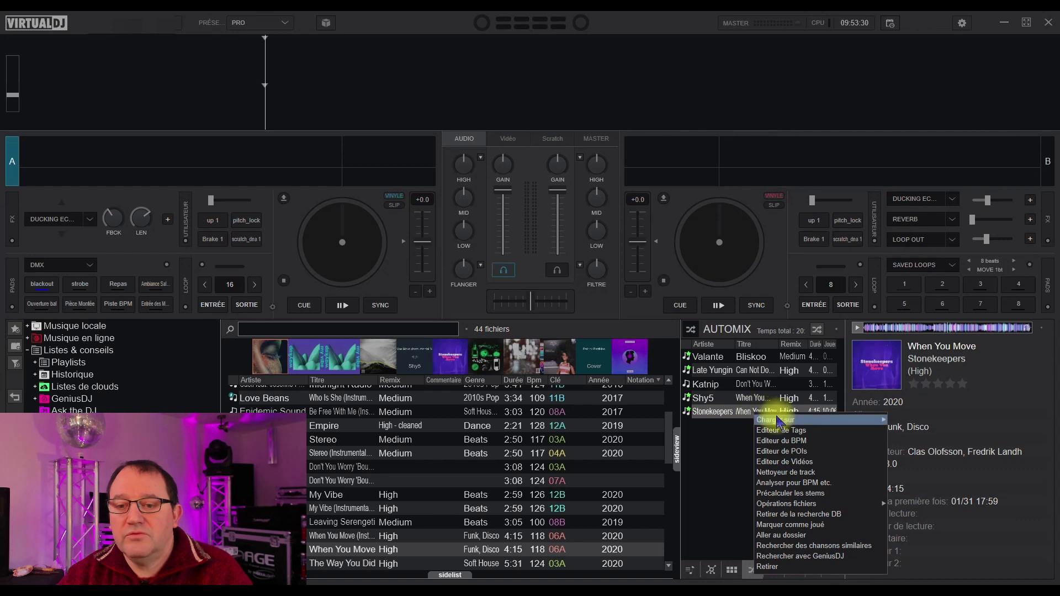
mouse_move(764, 422)
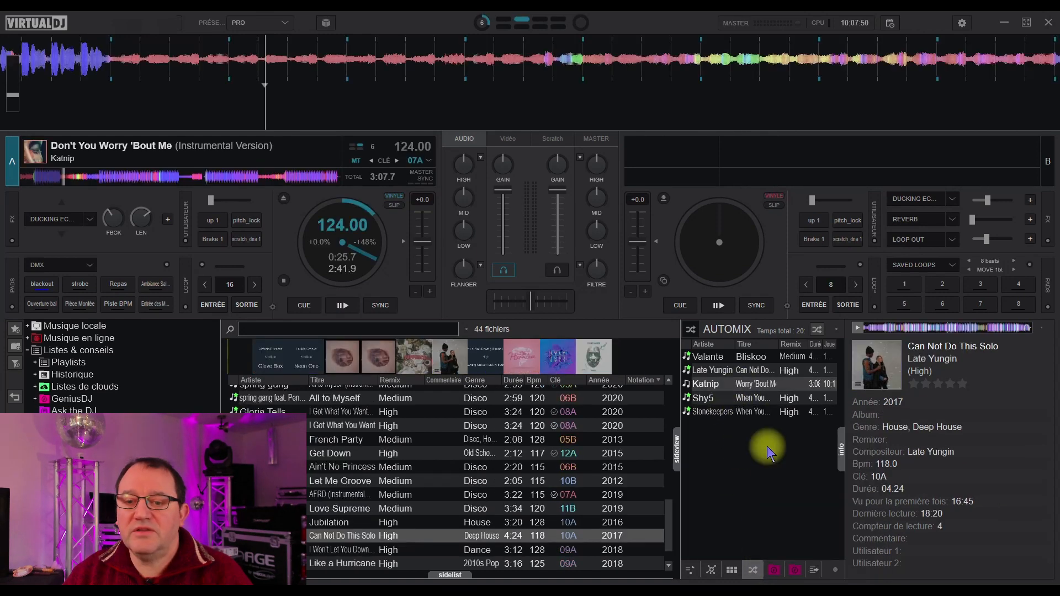
Return the track browser to the start of its list and open the Automix editor for the queued tracks
drag(668, 505, 663, 367)
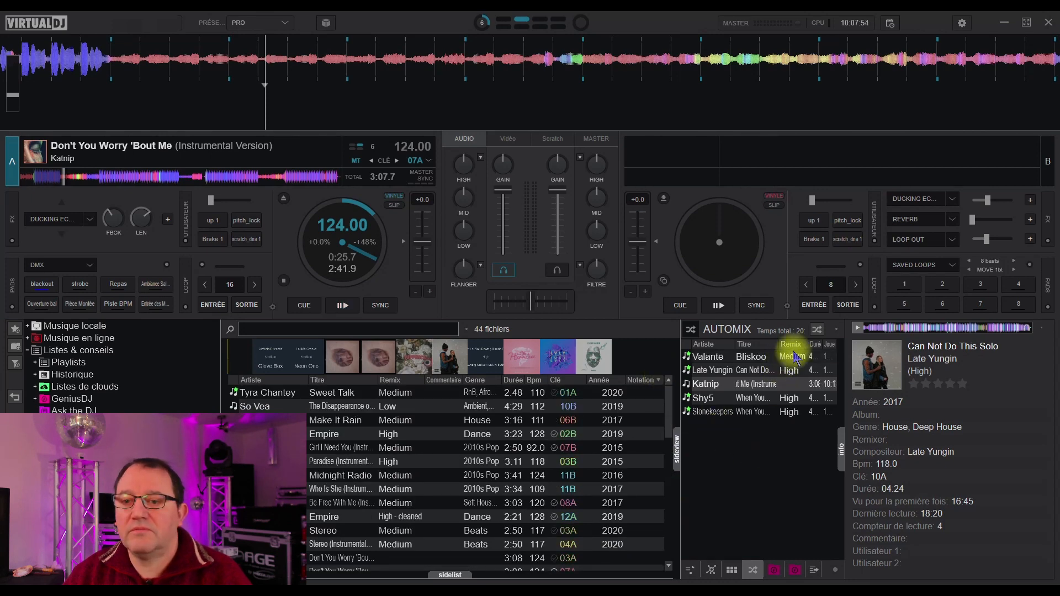
click(818, 331)
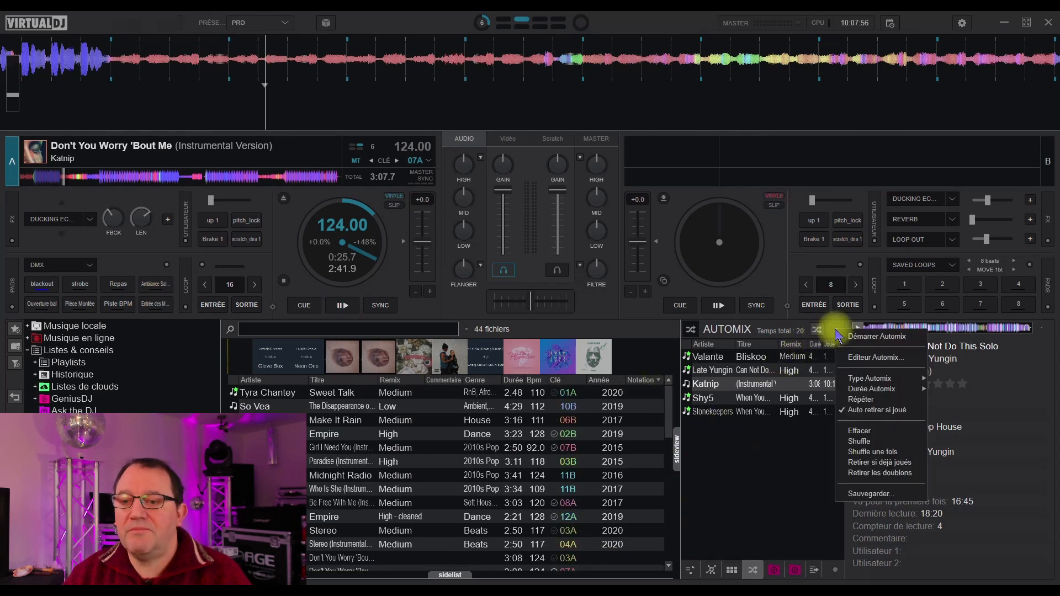
click(859, 357)
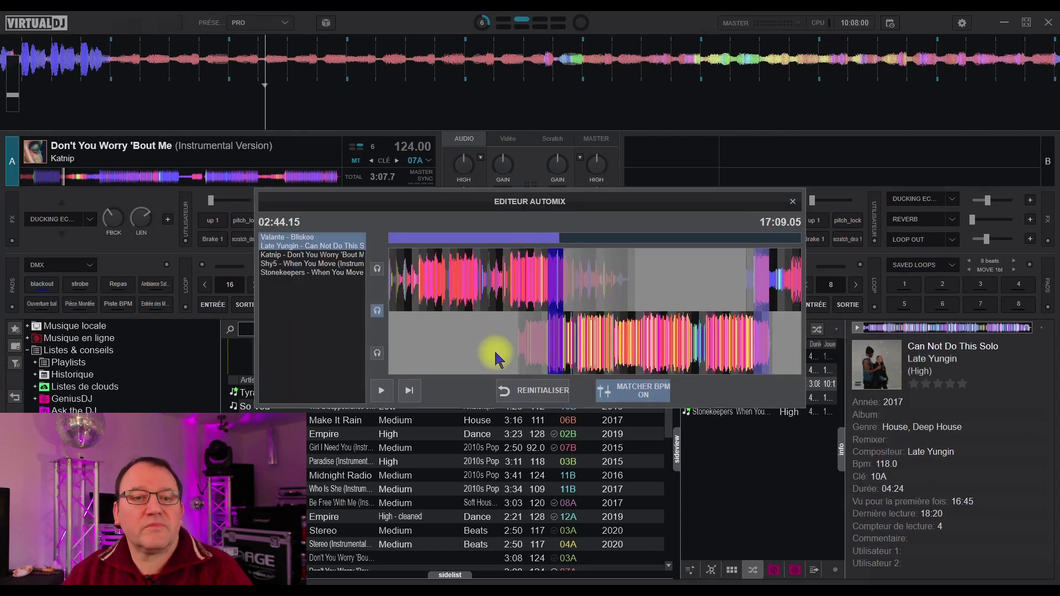
Review each transition between the queued tracks in the Automix editor, ending on Bliskoo to Can Not Do This Solo
click(303, 257)
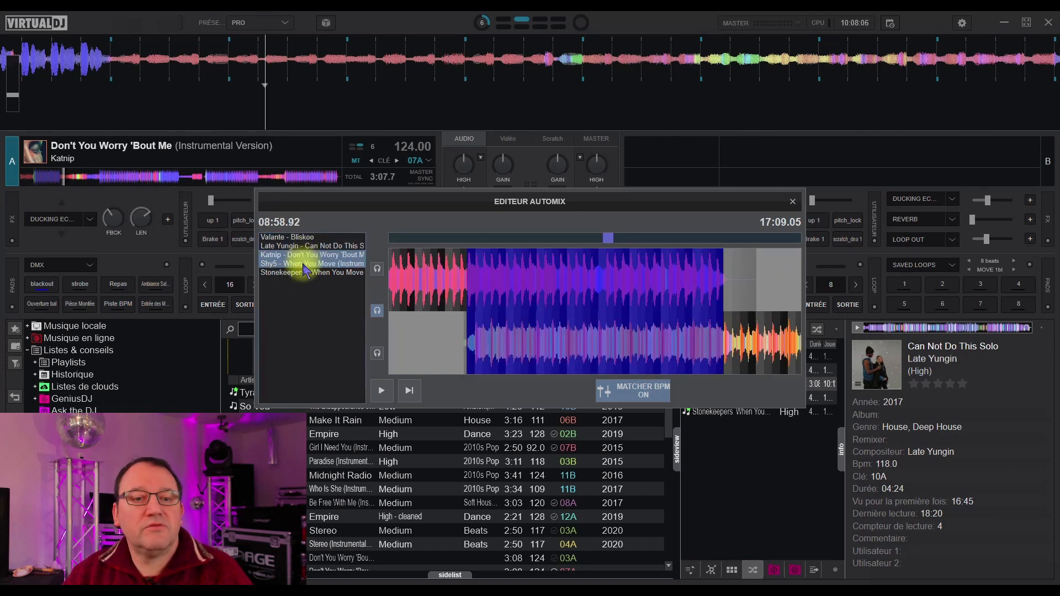
click(305, 270)
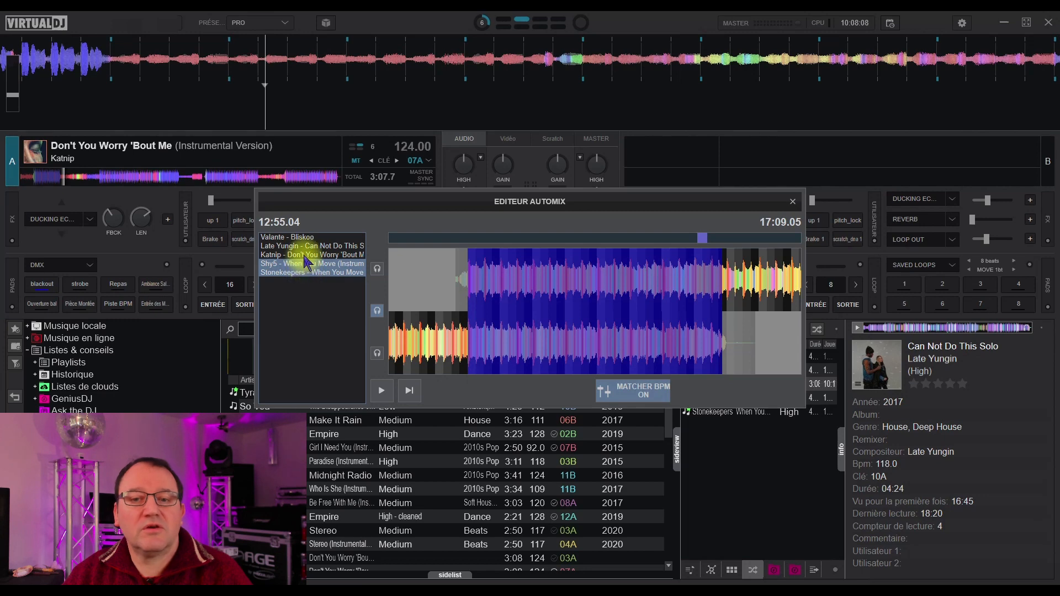
click(305, 255)
click(305, 246)
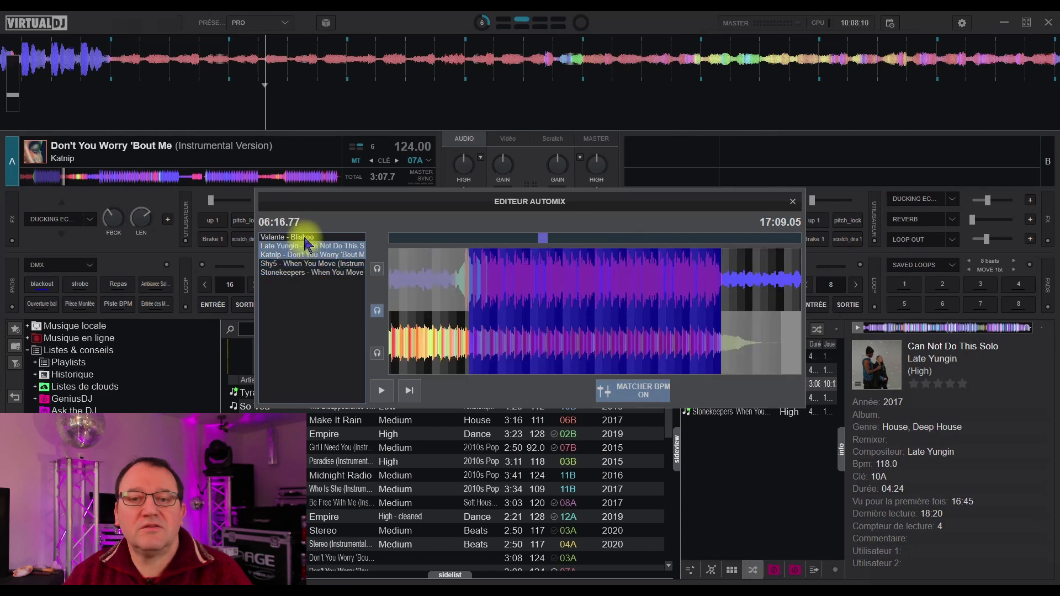
click(305, 238)
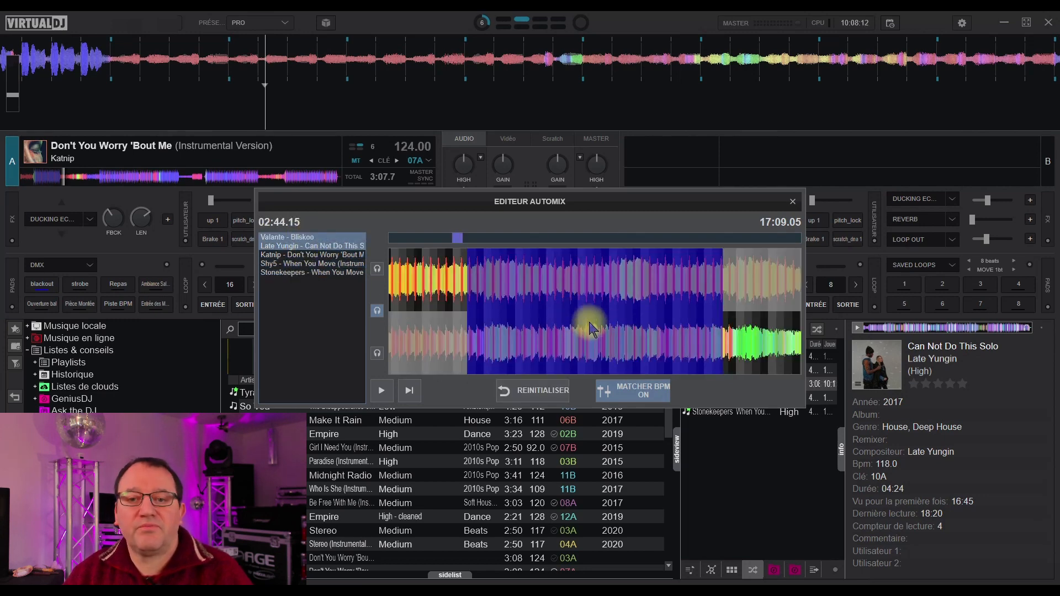
Compare the beat alignment in the Bliskoo to Can Not Do This Solo transition by turning BPM matching off and back on
scroll(588, 328, up, 3)
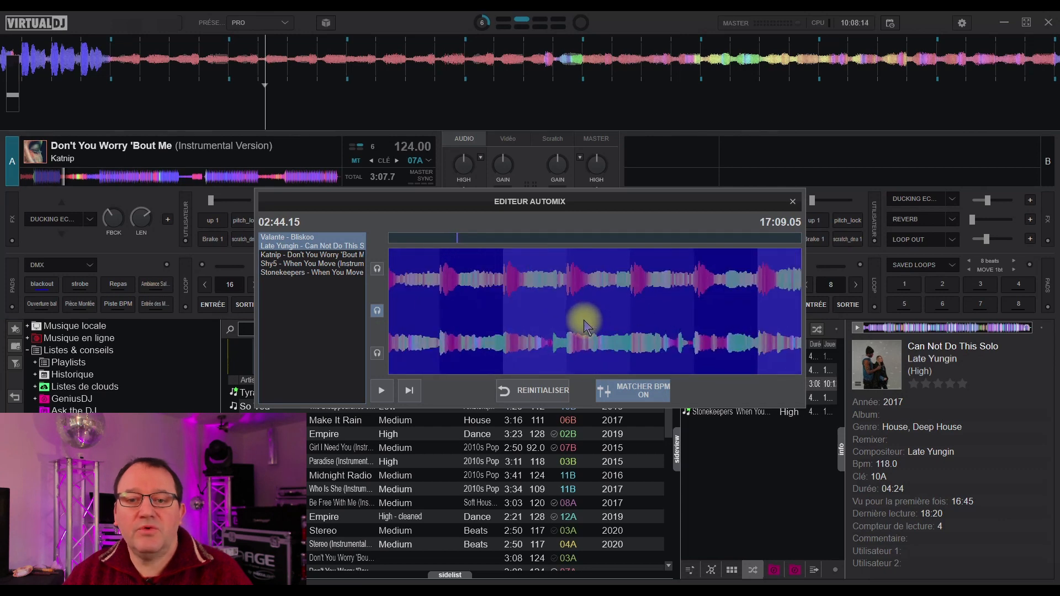
scroll(586, 326, up, 3)
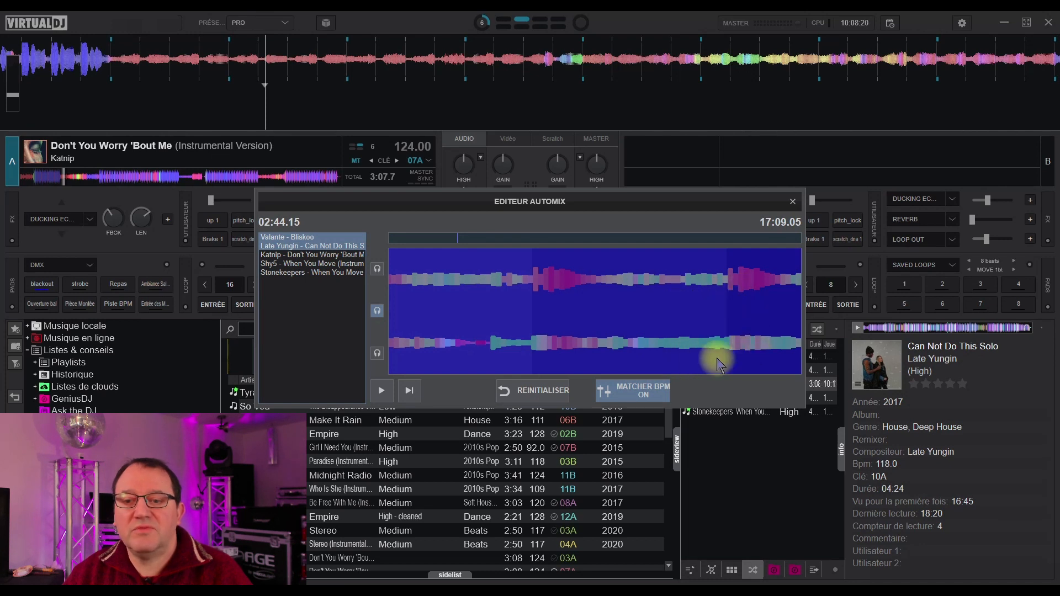
click(628, 398)
scroll(585, 315, down, 2)
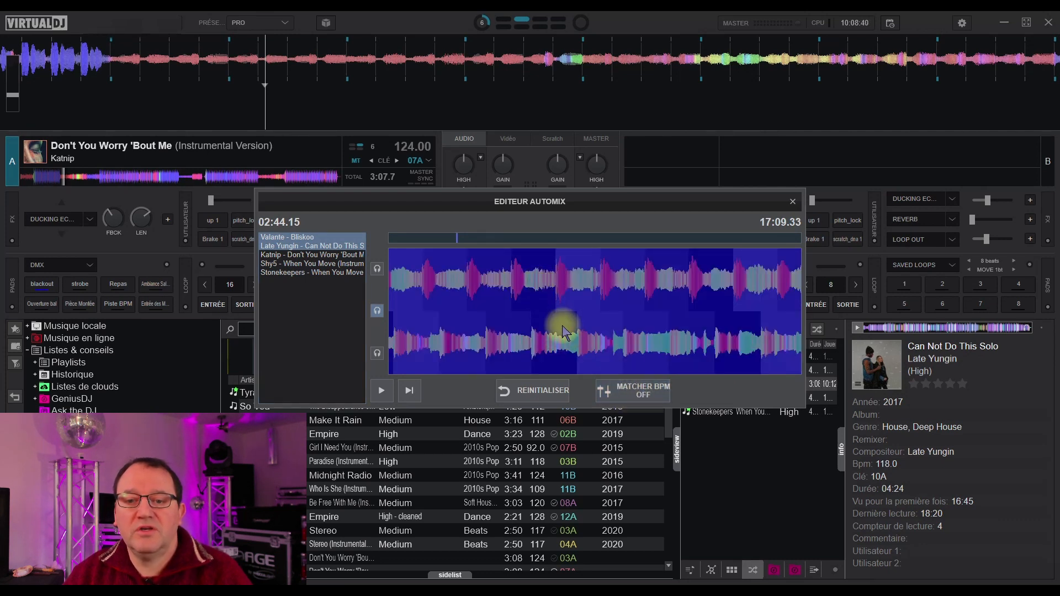
click(636, 395)
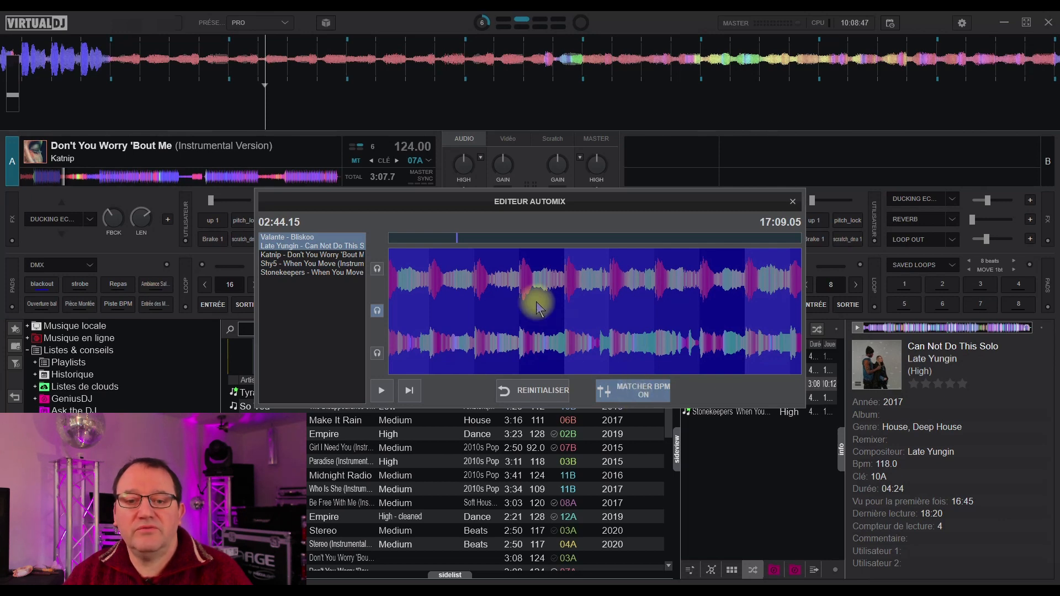
scroll(536, 309, down, 3)
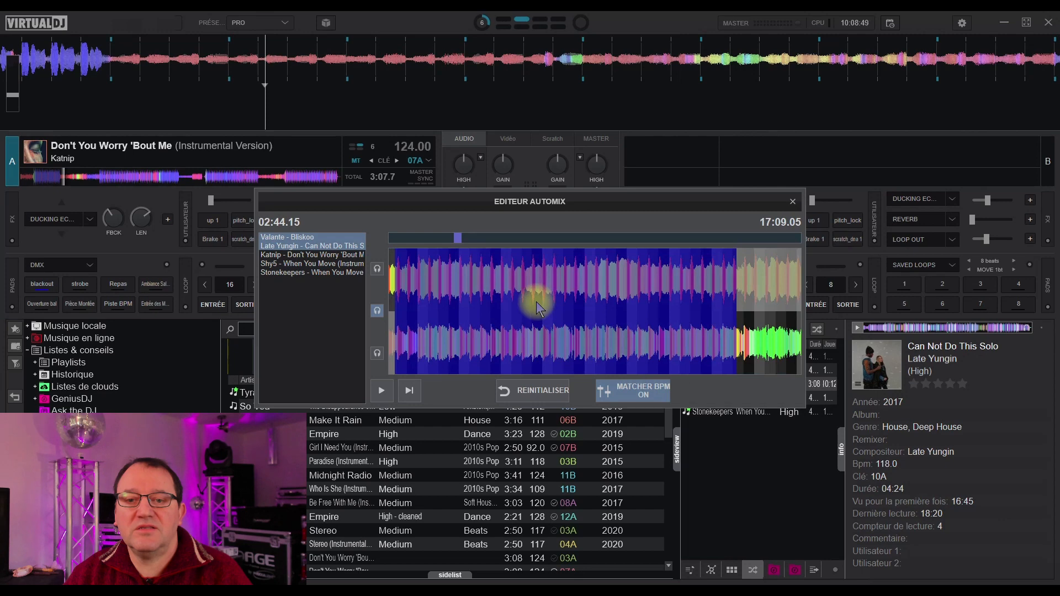
Play the full queued mix from its start in the Automix editor, monitoring the upper track lane, and stop the playback
scroll(537, 308, down, 1)
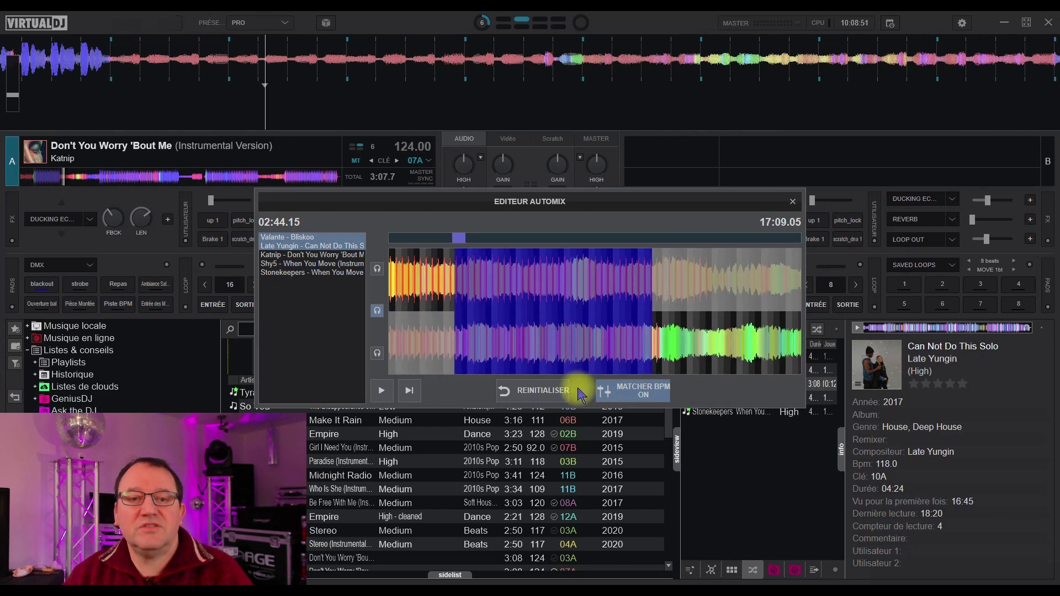
drag(456, 243, 454, 243)
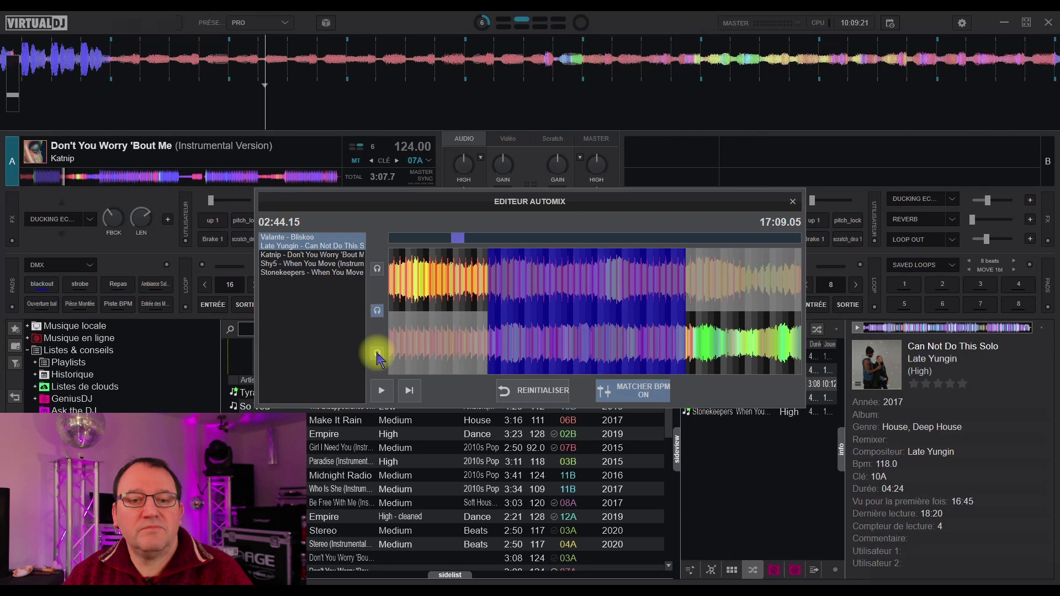
scroll(569, 298, down, 3)
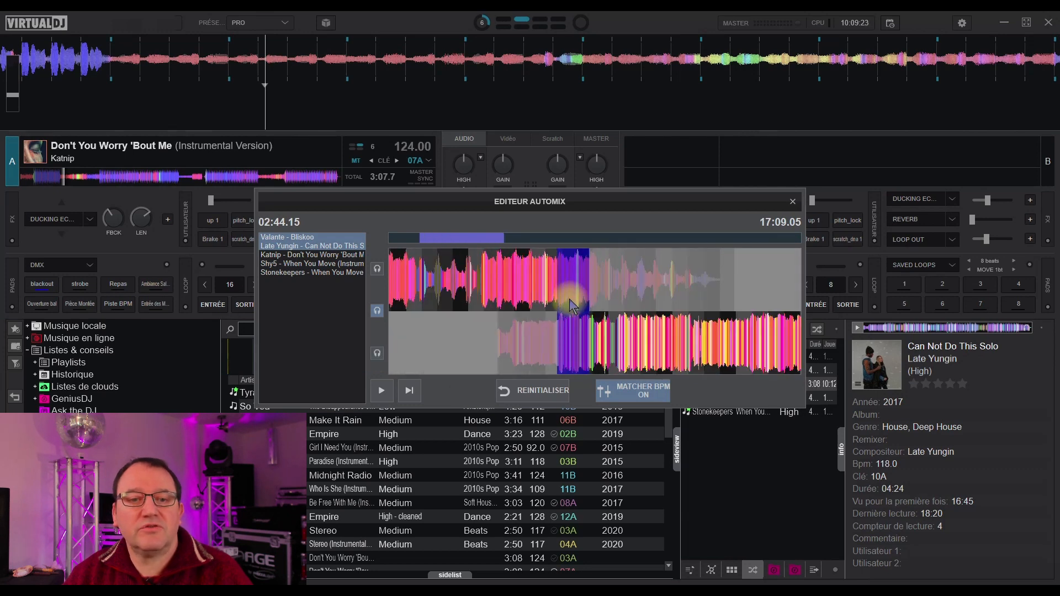
scroll(569, 301, down, 2)
scroll(569, 303, down, 1)
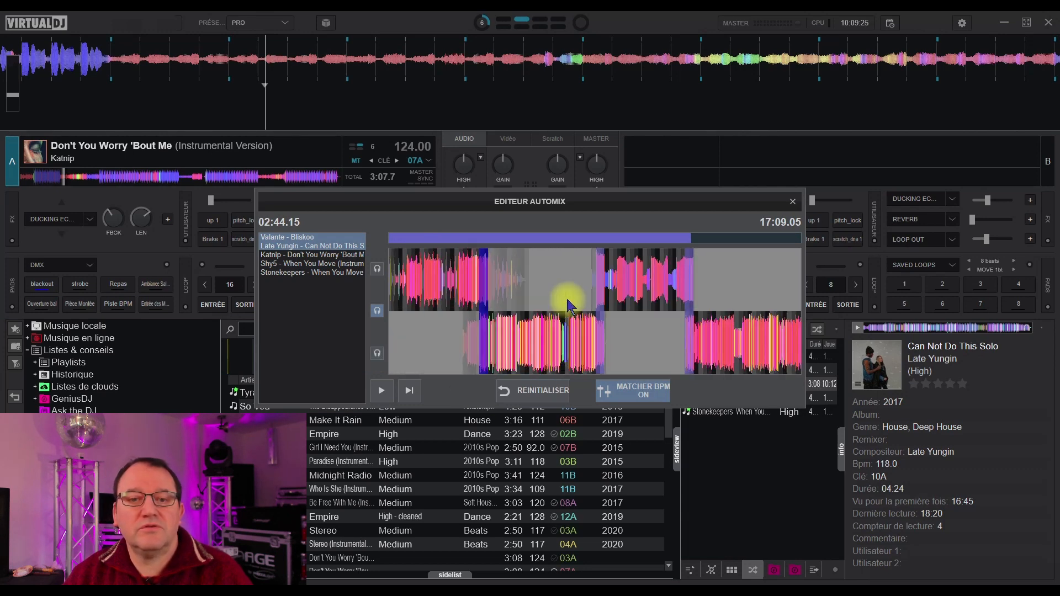
click(383, 391)
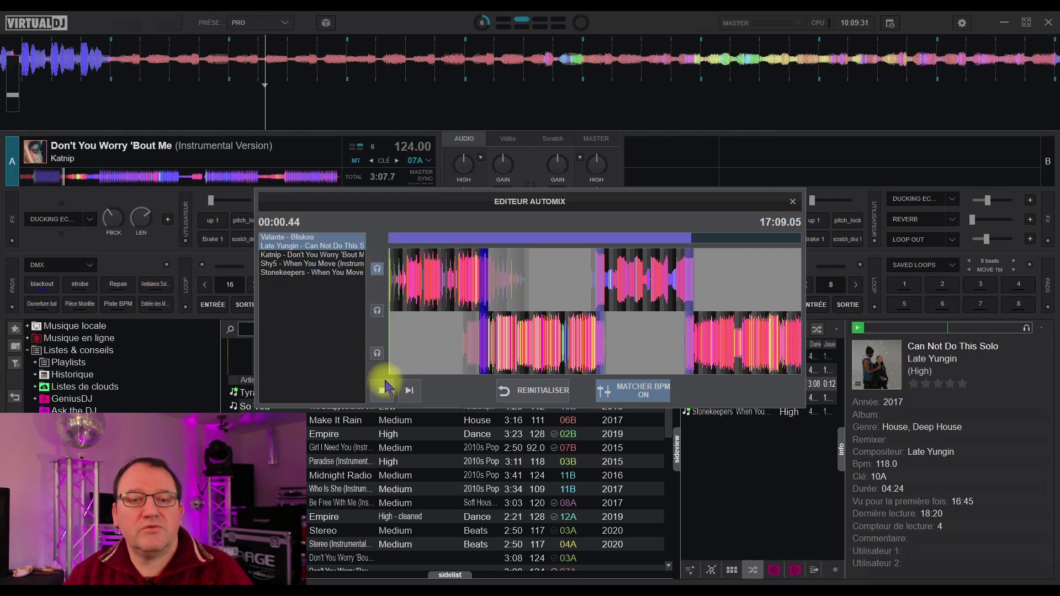
click(377, 269)
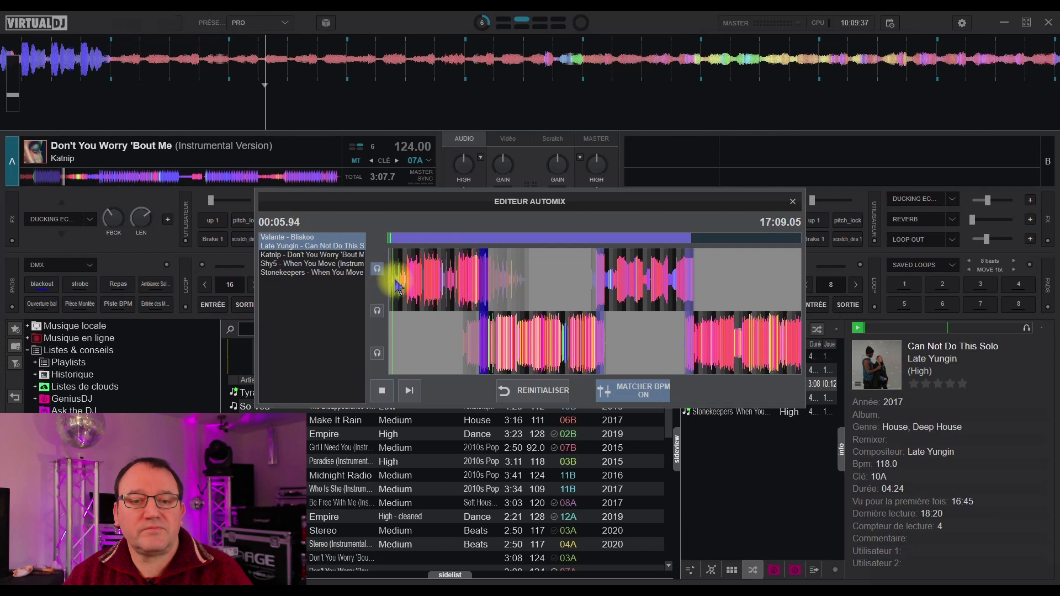
click(381, 391)
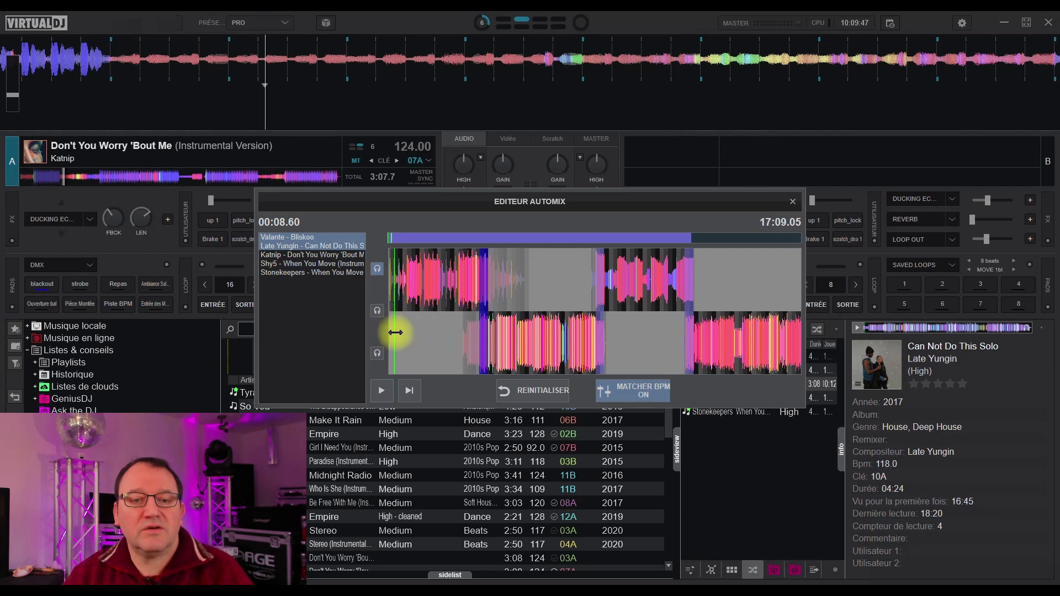
Preview the mix through the lower, middle and upper monitoring channels in turn, and stop the playback
click(378, 354)
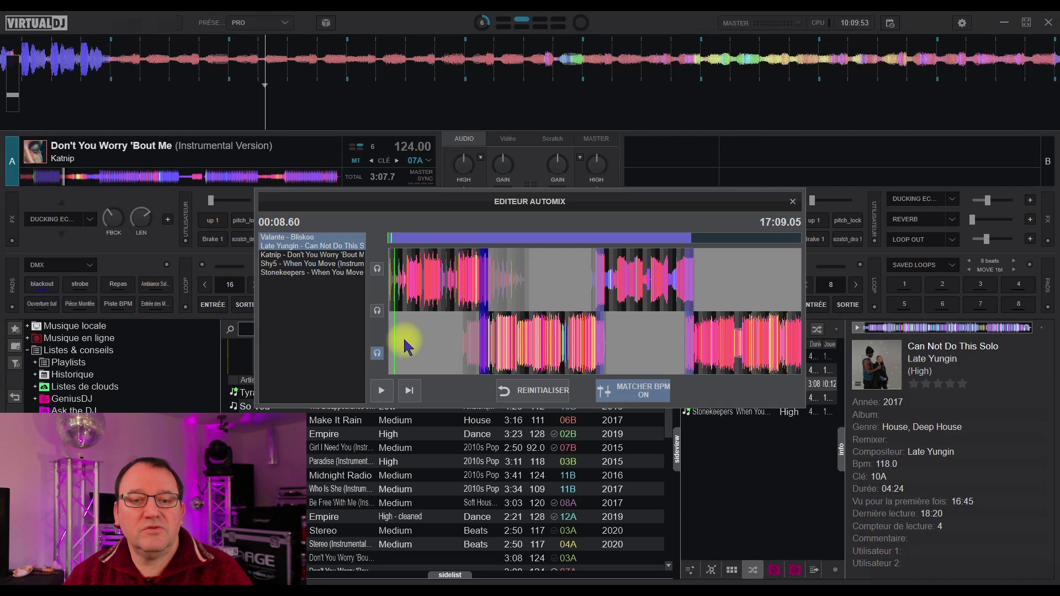
click(381, 391)
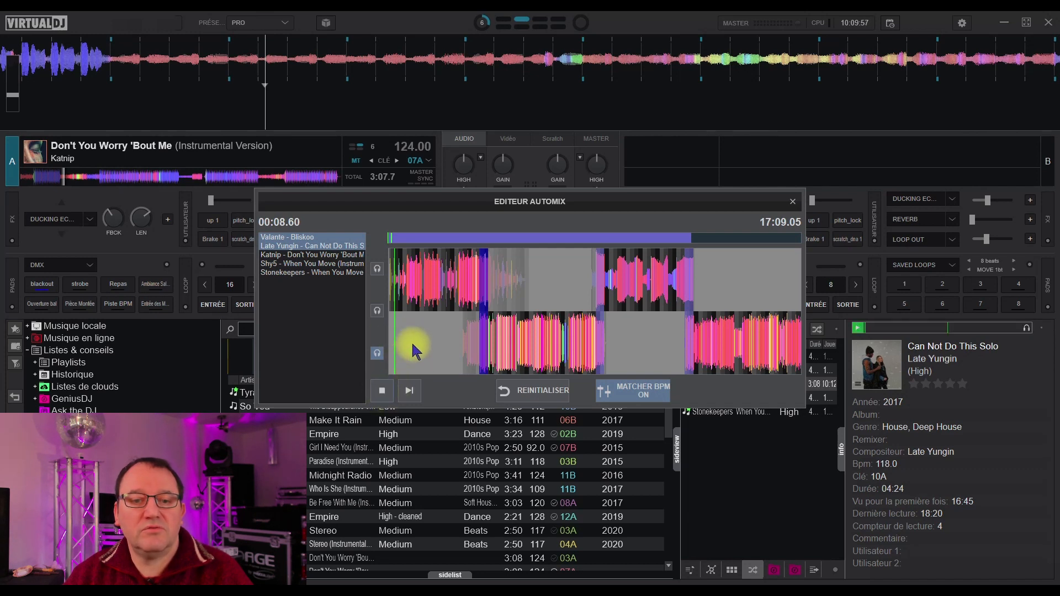
click(378, 313)
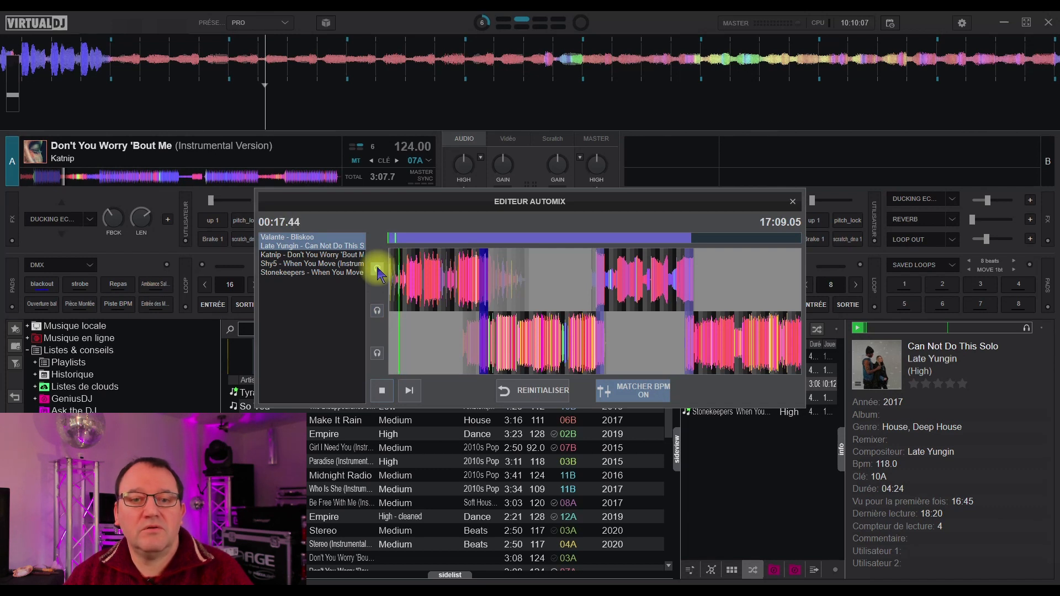
click(377, 269)
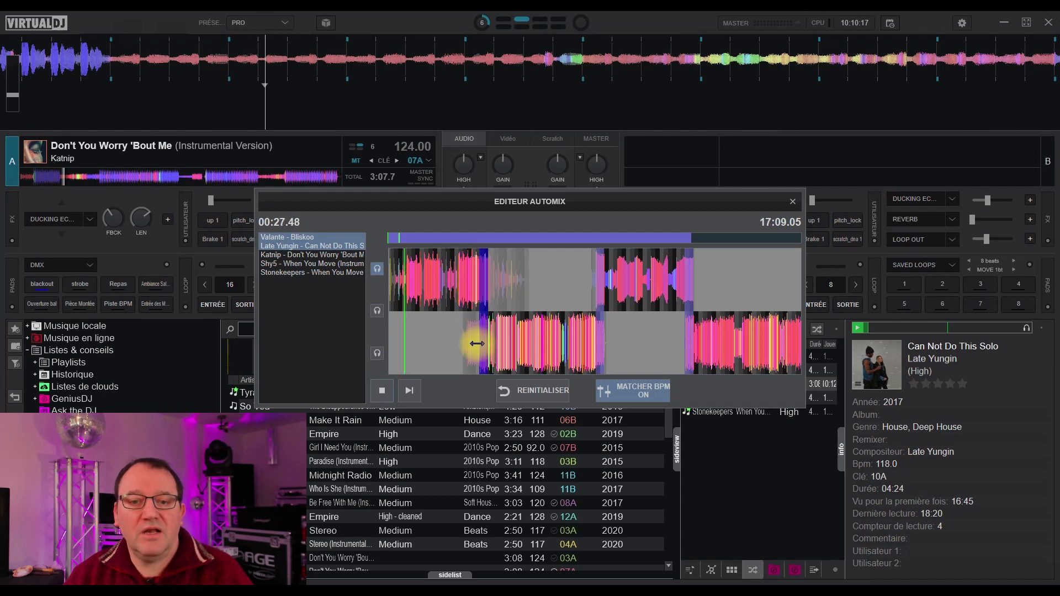
click(386, 392)
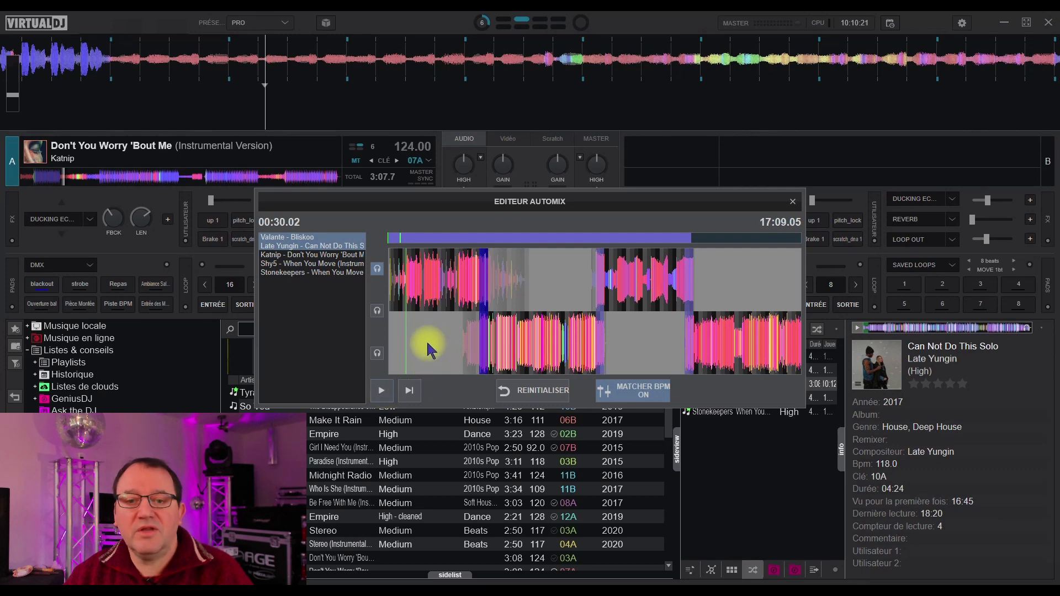
Shift the Bliskoo to Can Not Do This Solo transition about 4 seconds later and compare it with BPM matching off and on
scroll(549, 343, up, 8)
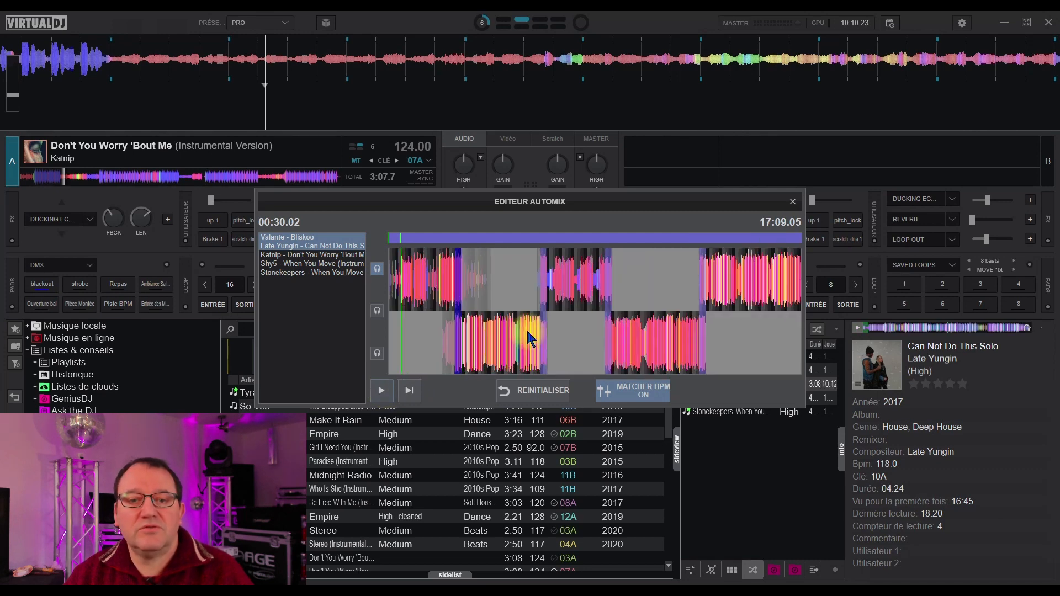
click(305, 254)
click(307, 238)
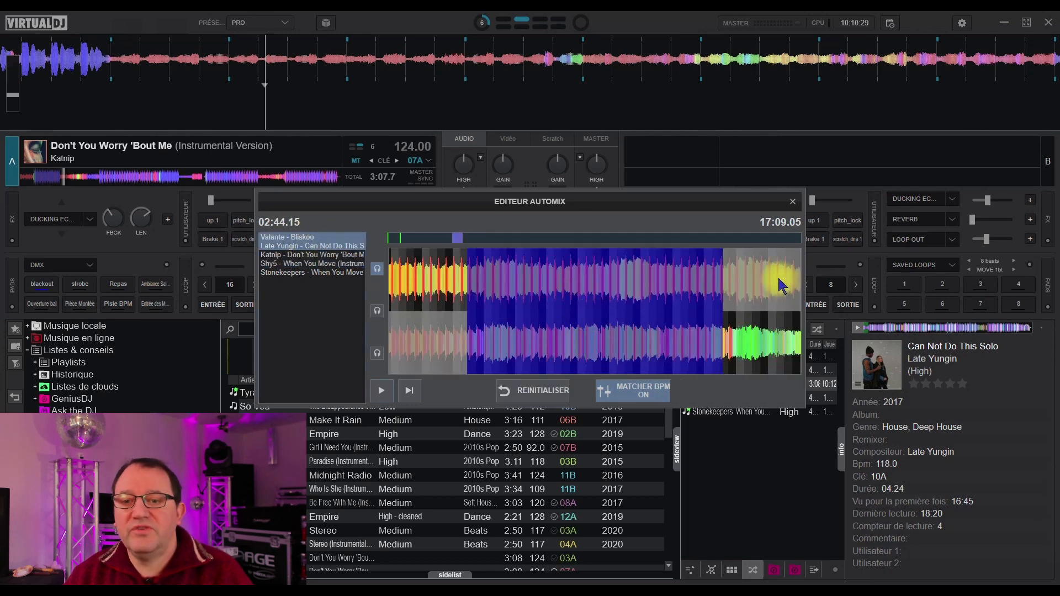
drag(780, 285, 714, 287)
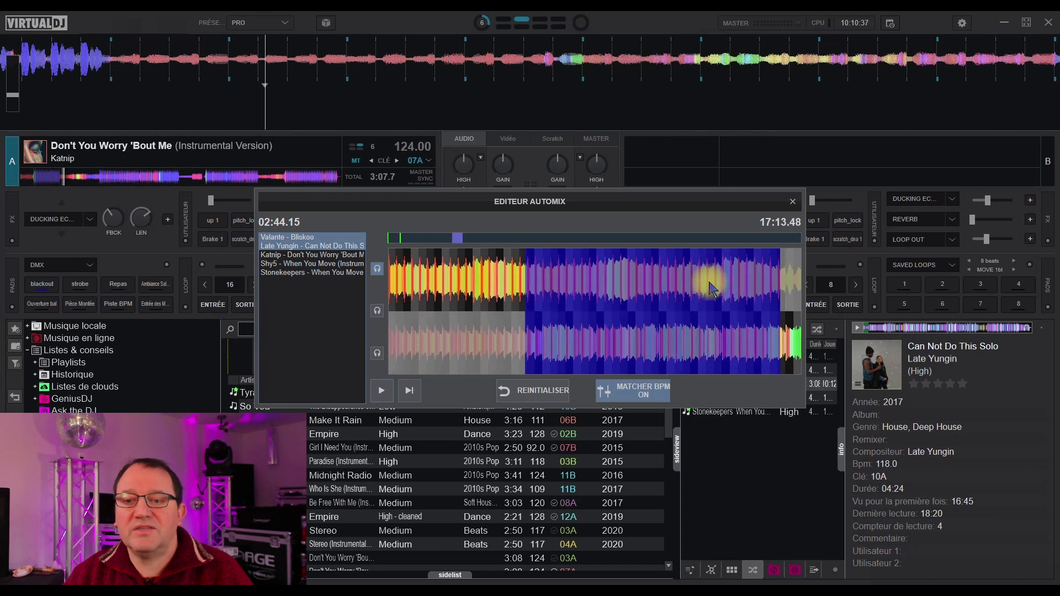
drag(714, 287, 717, 288)
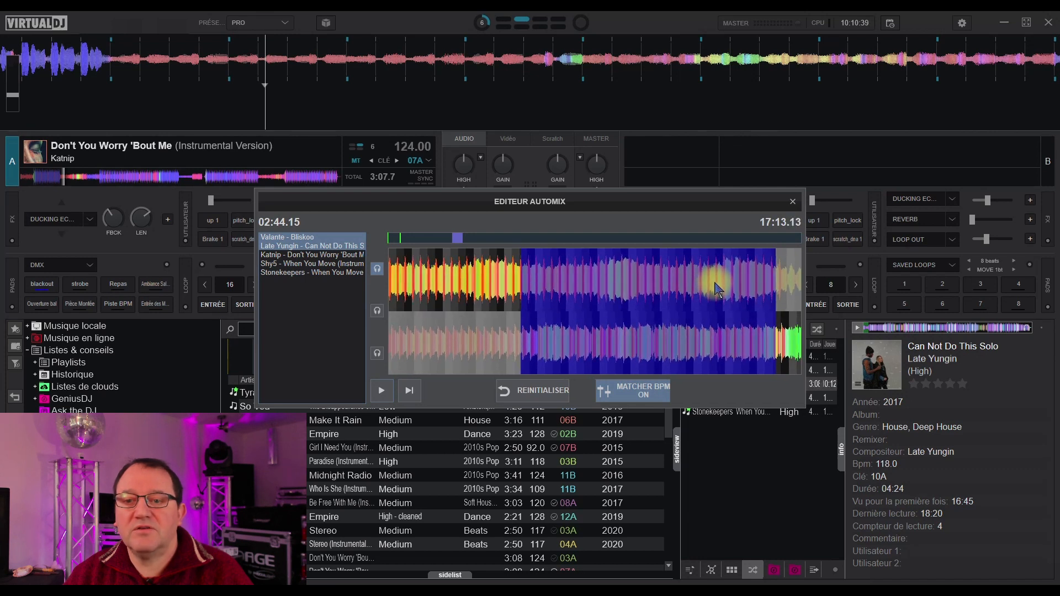
click(639, 396)
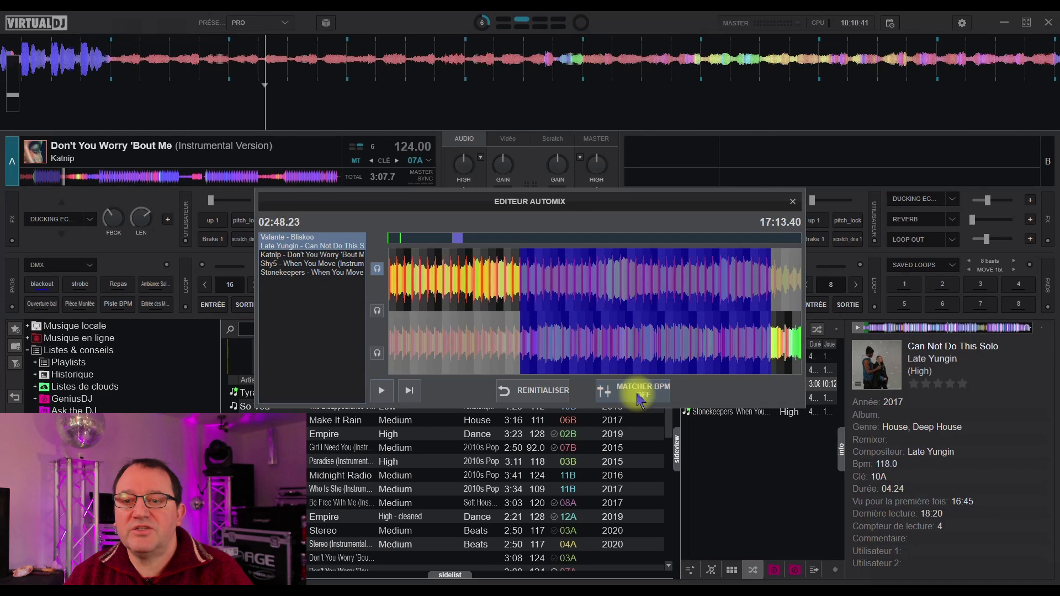
click(638, 396)
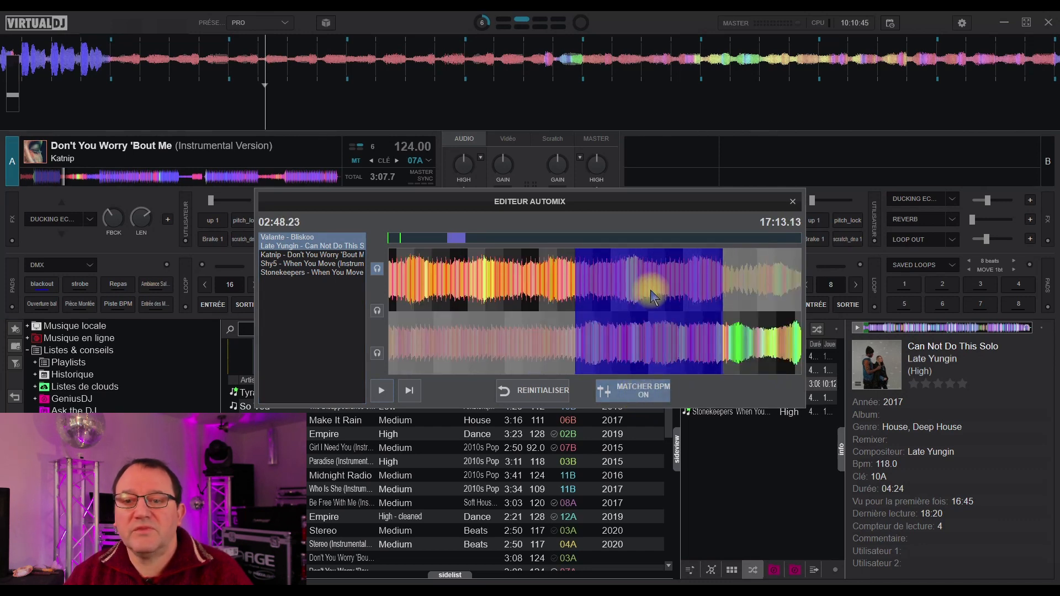
Align the beats of Can Not Do This Solo with those of Bliskoo inside their transition and close the Automix editor
scroll(652, 297, up, 5)
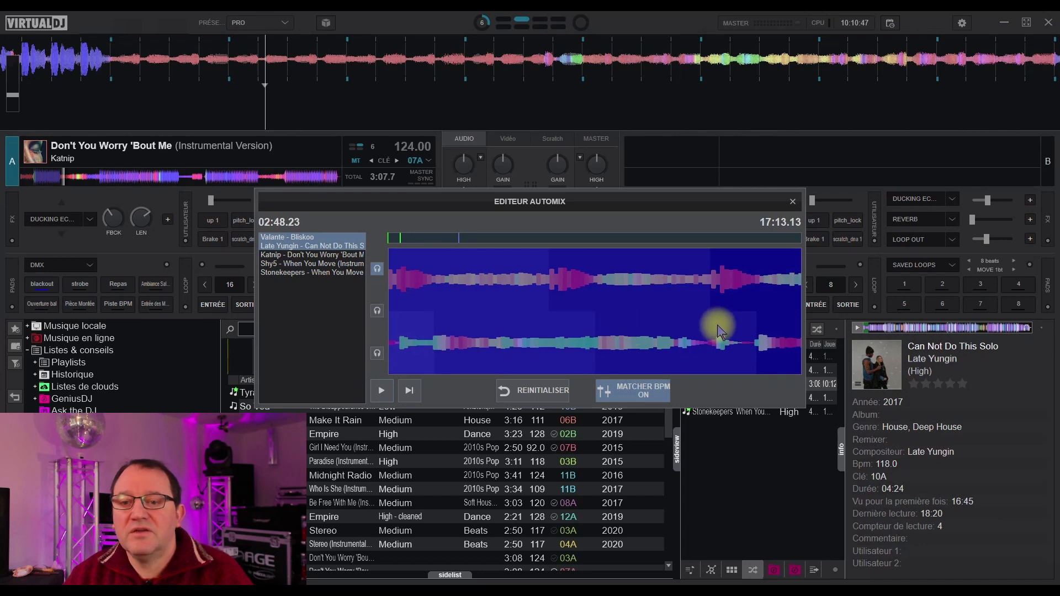
drag(710, 326, 674, 341)
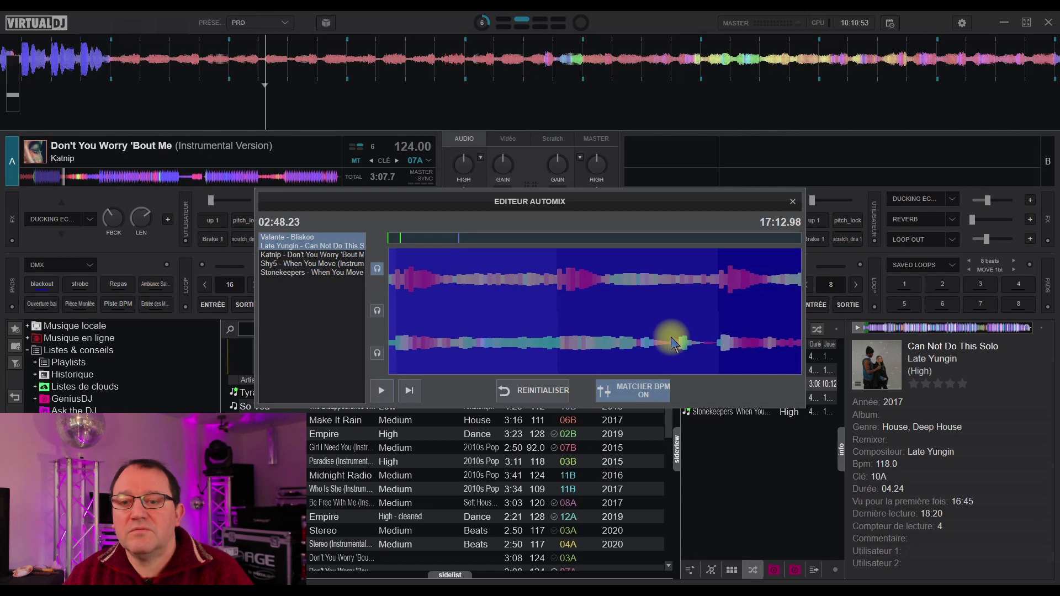
scroll(691, 331, up, 2)
drag(696, 325, 695, 327)
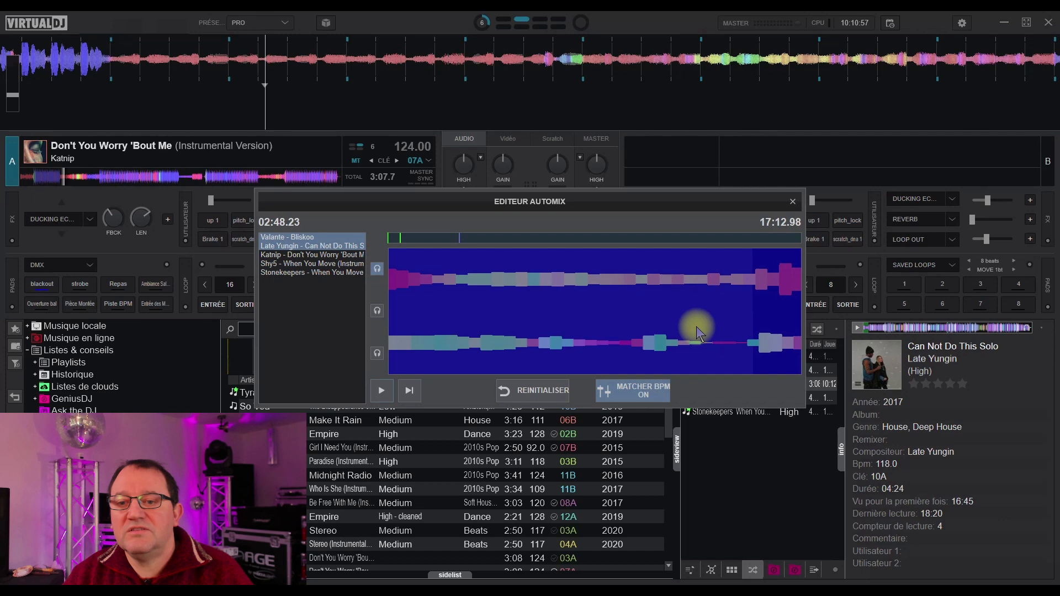
scroll(706, 293, down, 3)
scroll(643, 292, up, 4)
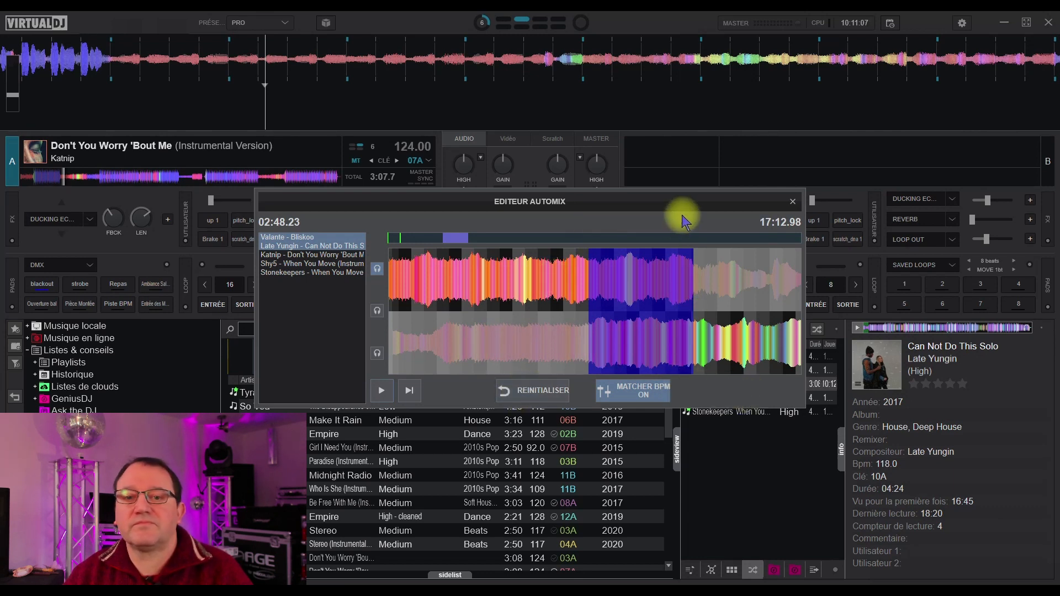
click(793, 202)
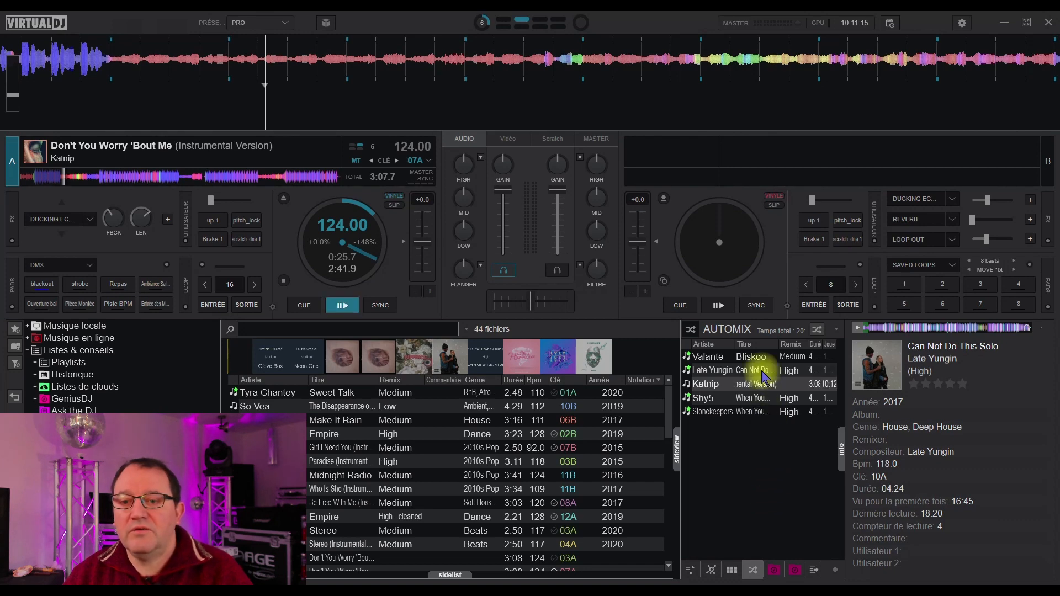
Start Automix playback from Bliskoo and skip the track ahead to its transition into Can Not Do This Solo
click(753, 356)
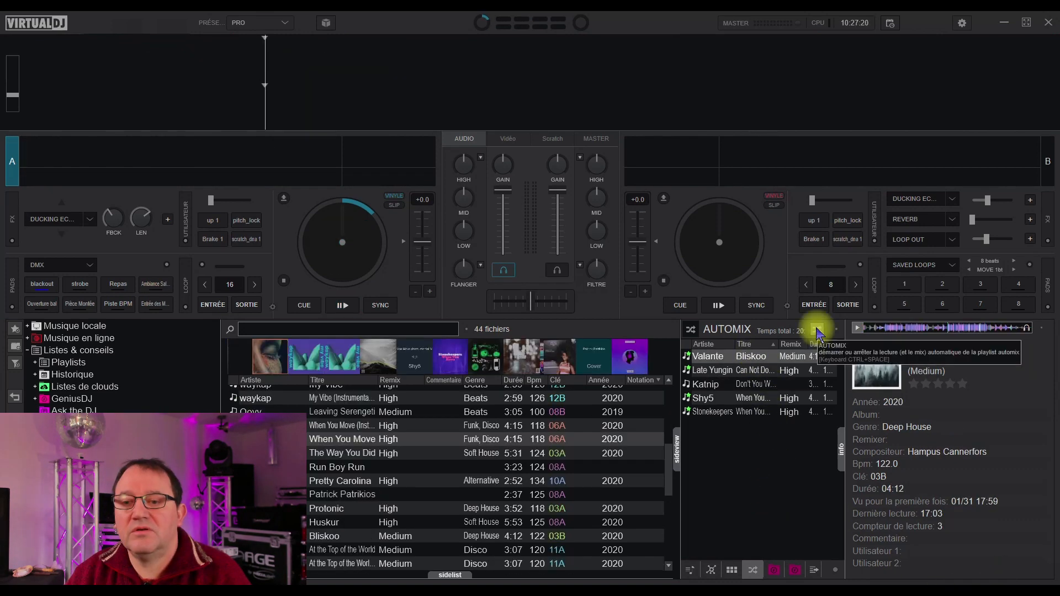
click(818, 332)
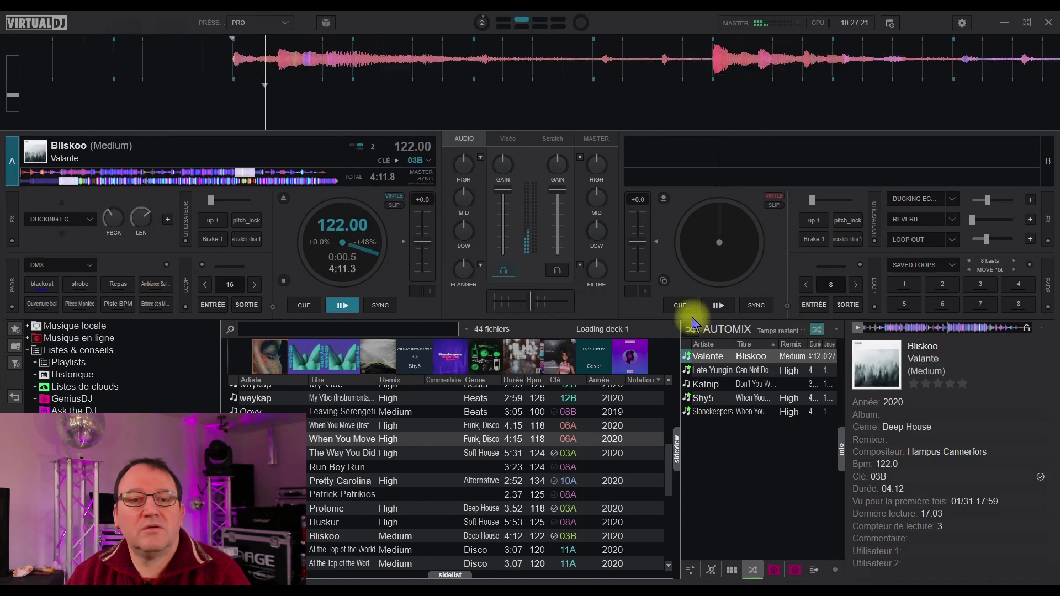
click(231, 176)
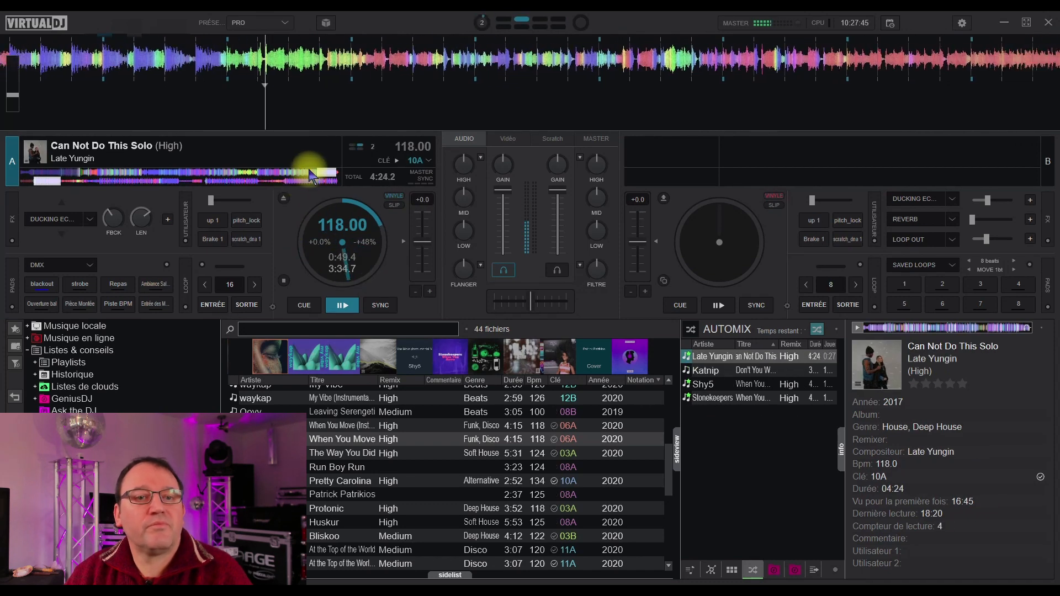
Pause Can Not Do This Solo, skip it ahead to just before its transition, and resume playback
click(341, 305)
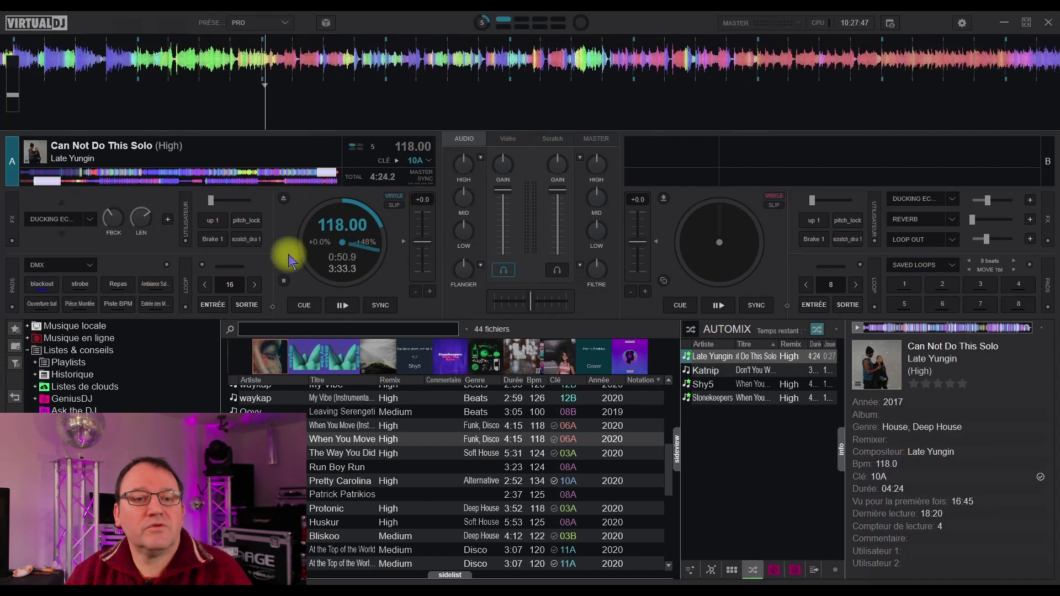
click(308, 173)
click(340, 304)
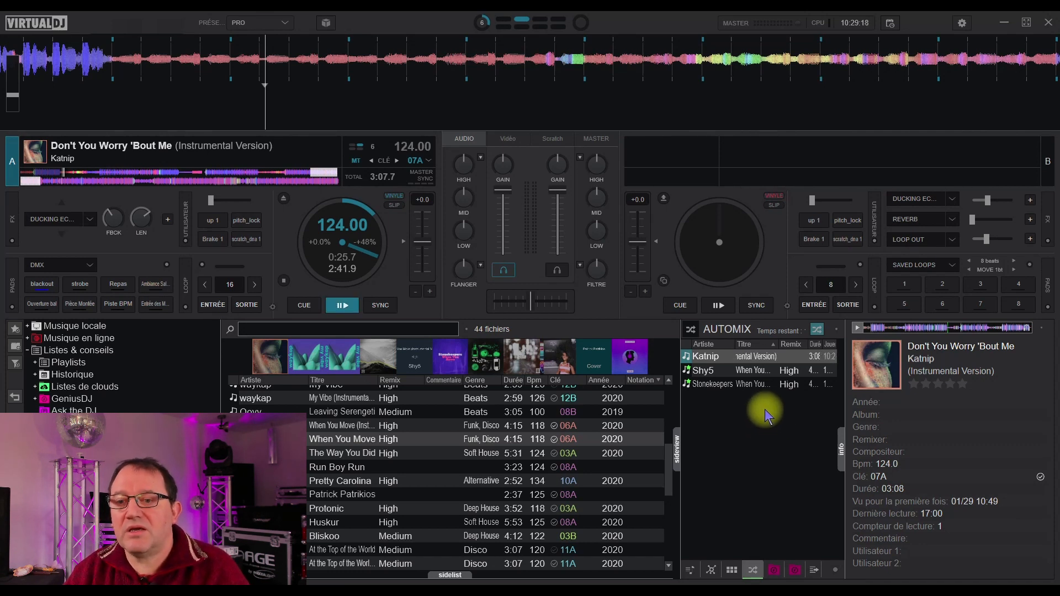
Save the current Automix list as a playlist named "test tuto"
click(837, 329)
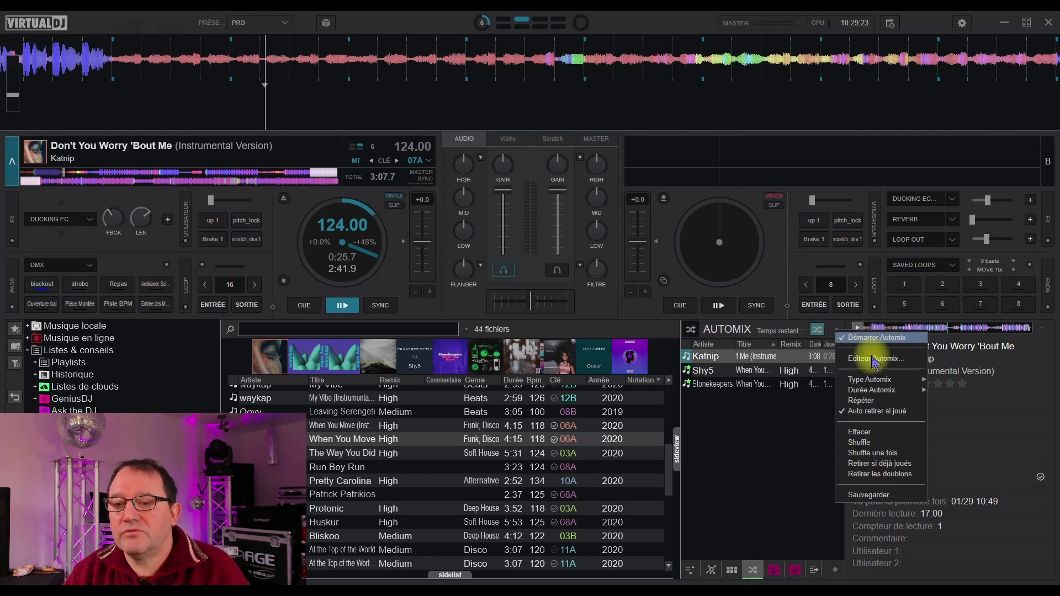
click(871, 496)
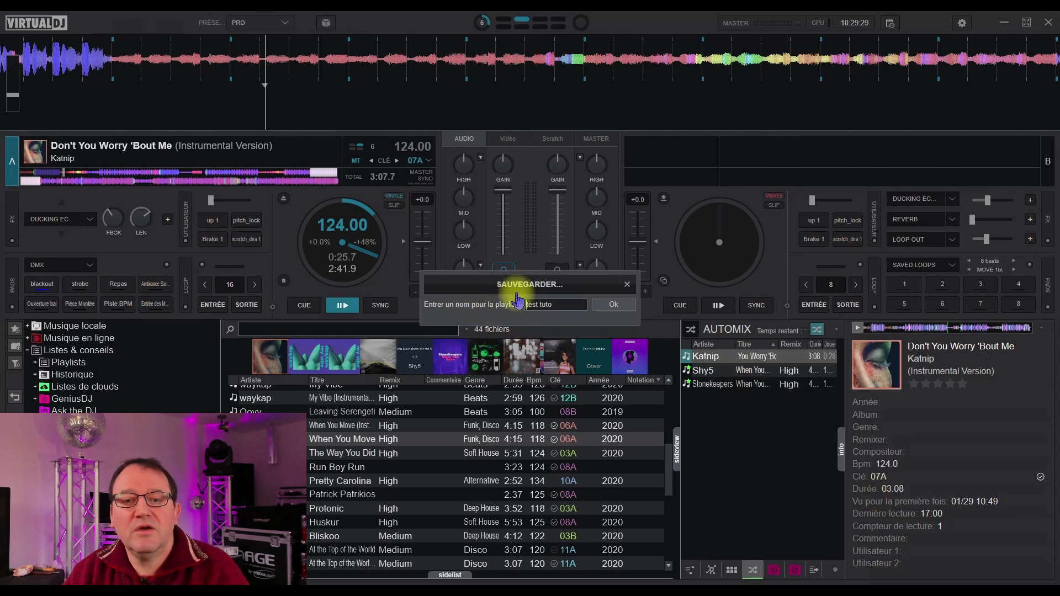
click(613, 306)
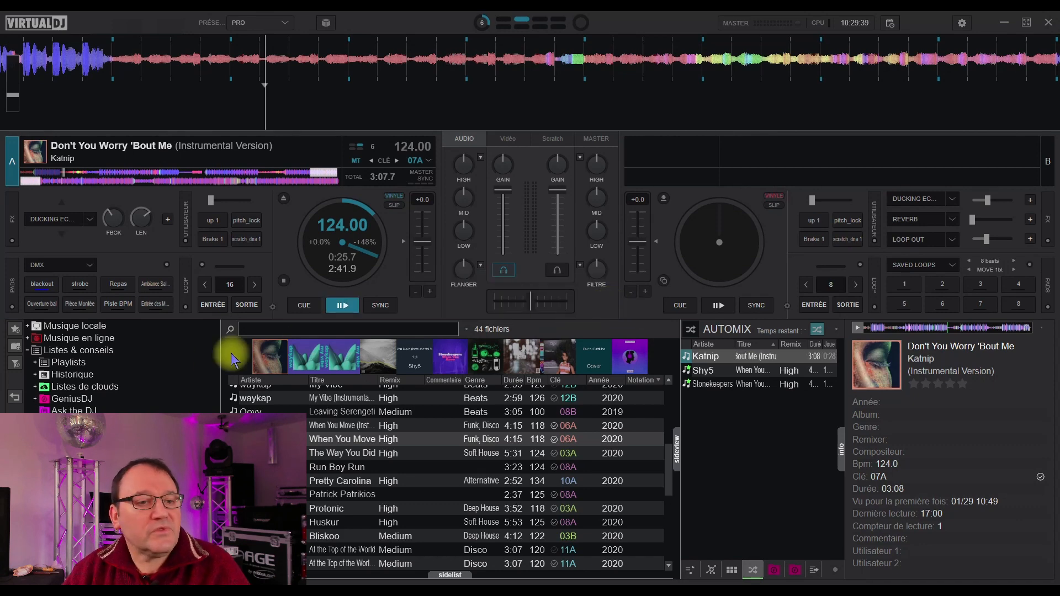
Open the saved "test tuto" playlist in the browser and clear all tracks from the Automix list
click(35, 363)
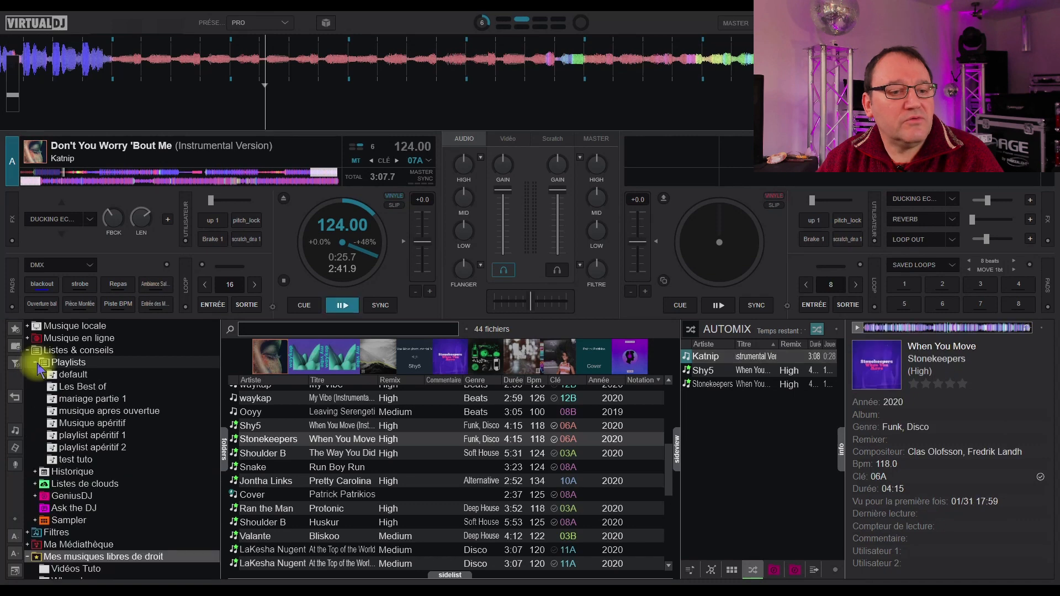
click(76, 461)
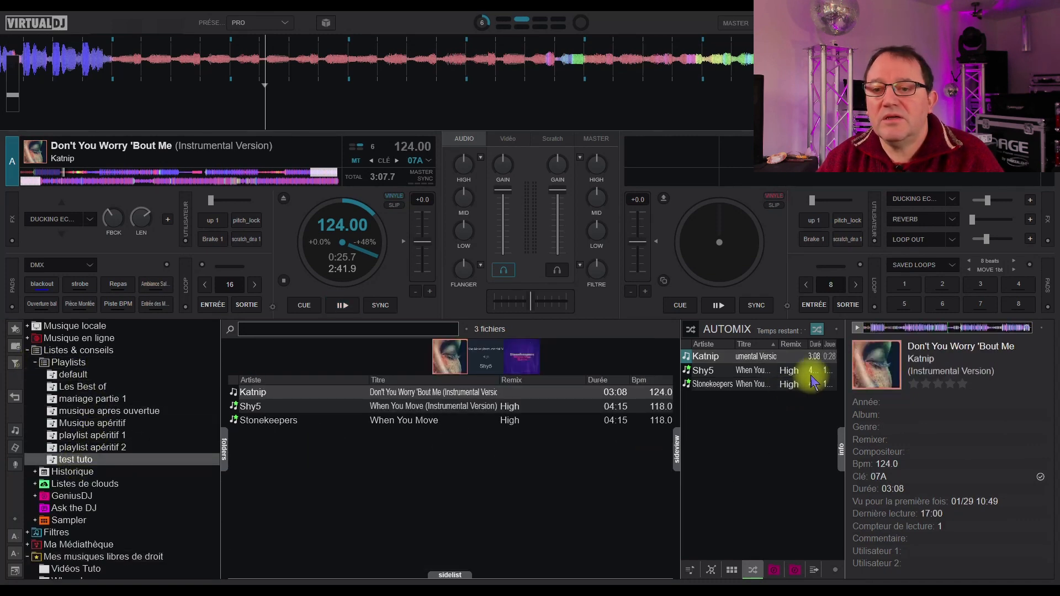
click(836, 329)
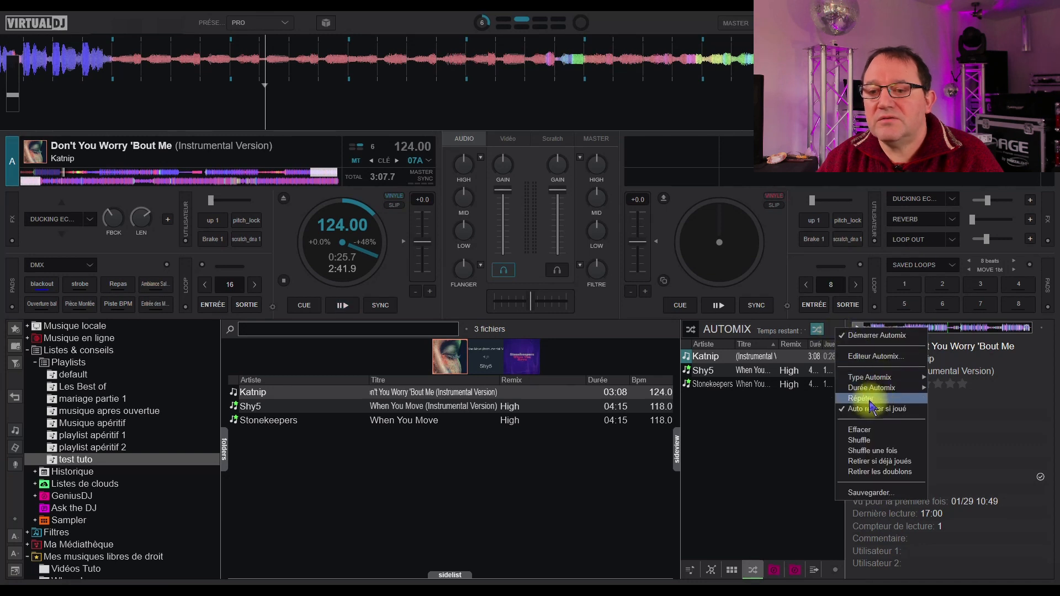
click(866, 431)
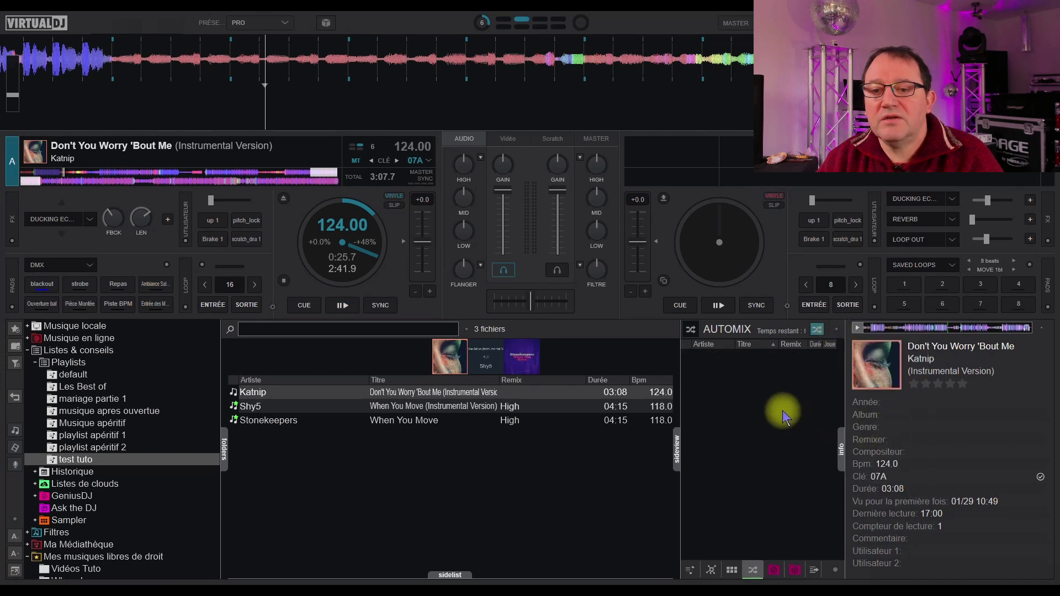
Load the saved "test tuto" playlist into the empty Automix list
right_click(81, 464)
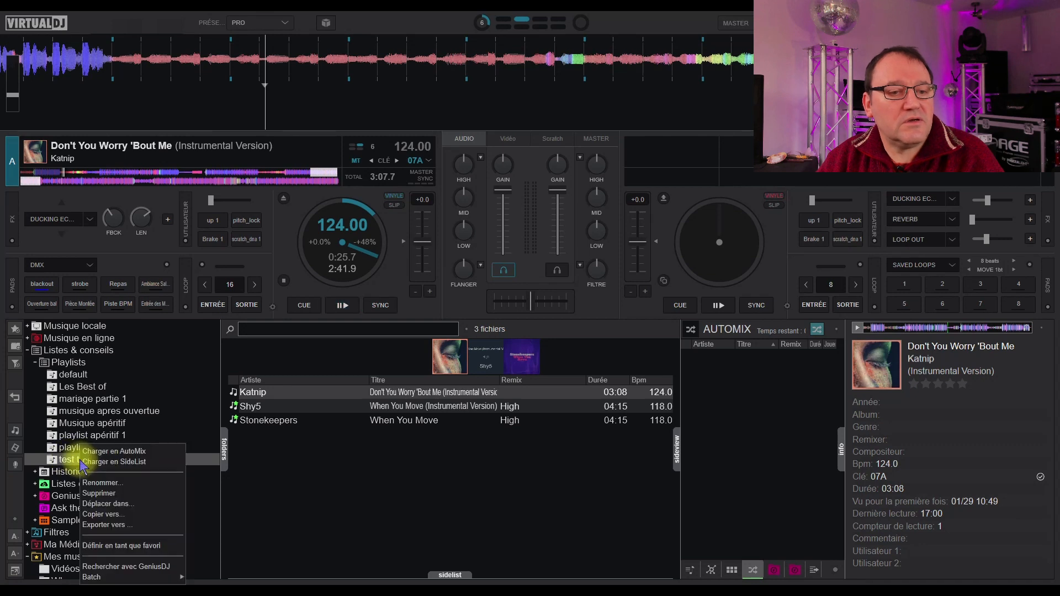
click(125, 452)
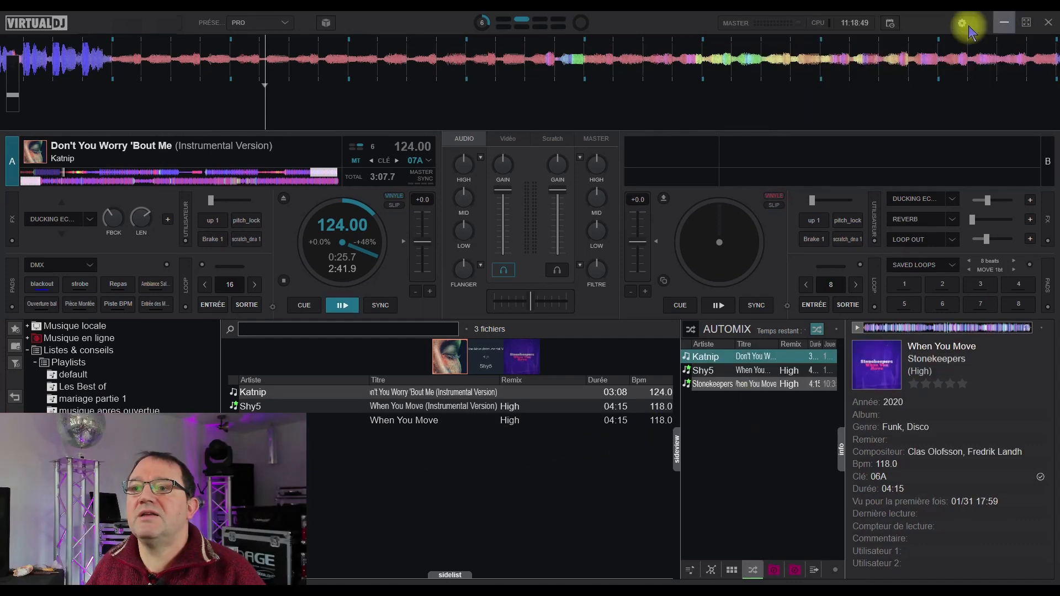
Review the Automix category of the application options, including the skip fade length setting, and close the settings
click(961, 23)
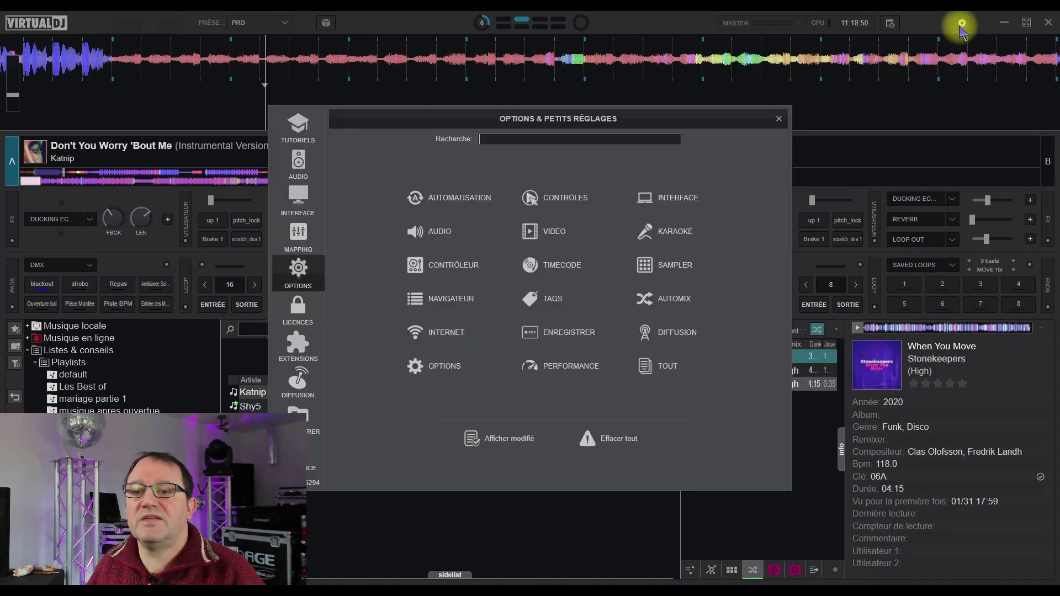
click(658, 303)
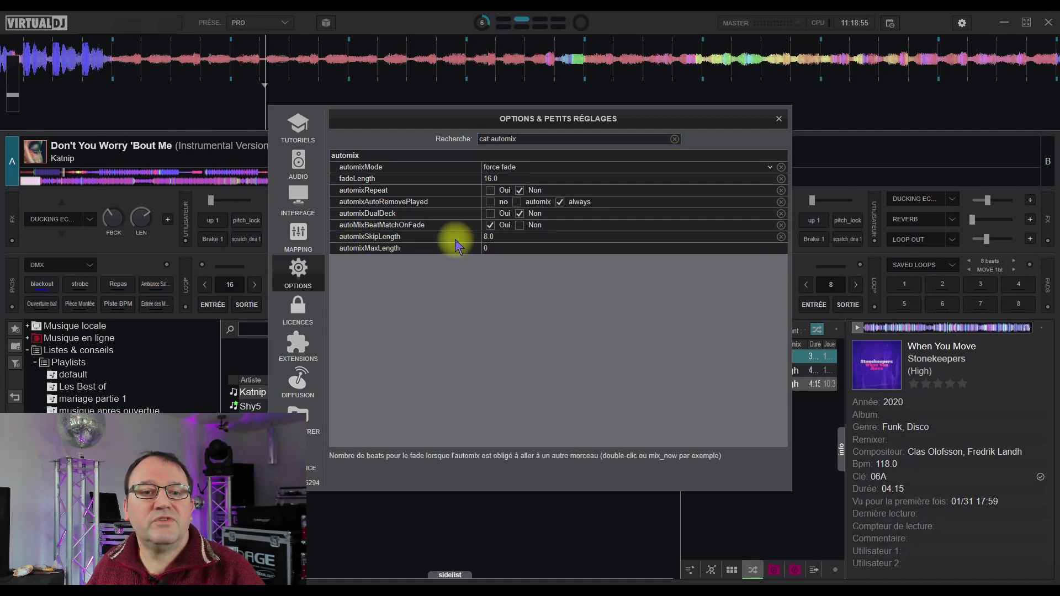
click(777, 119)
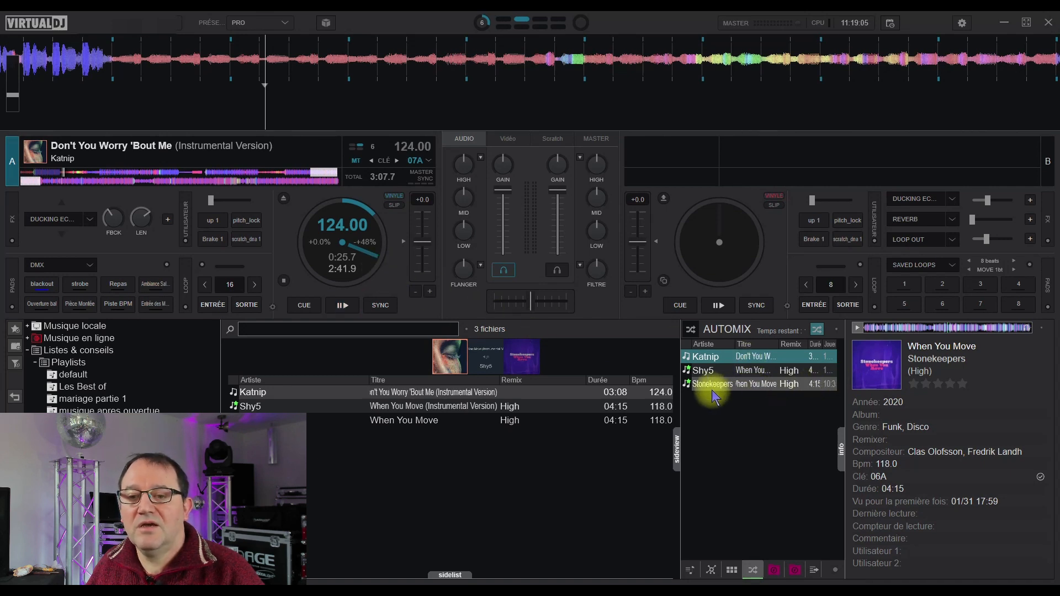
Trigger an immediate mix into When You Move by Stonekeepers from the Automix list
right_click(747, 385)
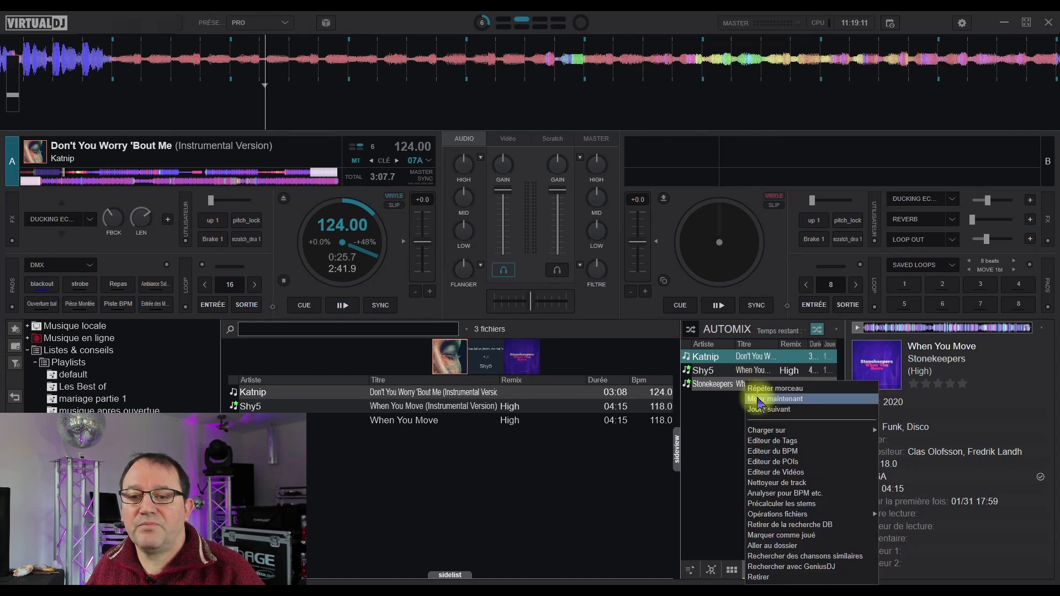
click(757, 400)
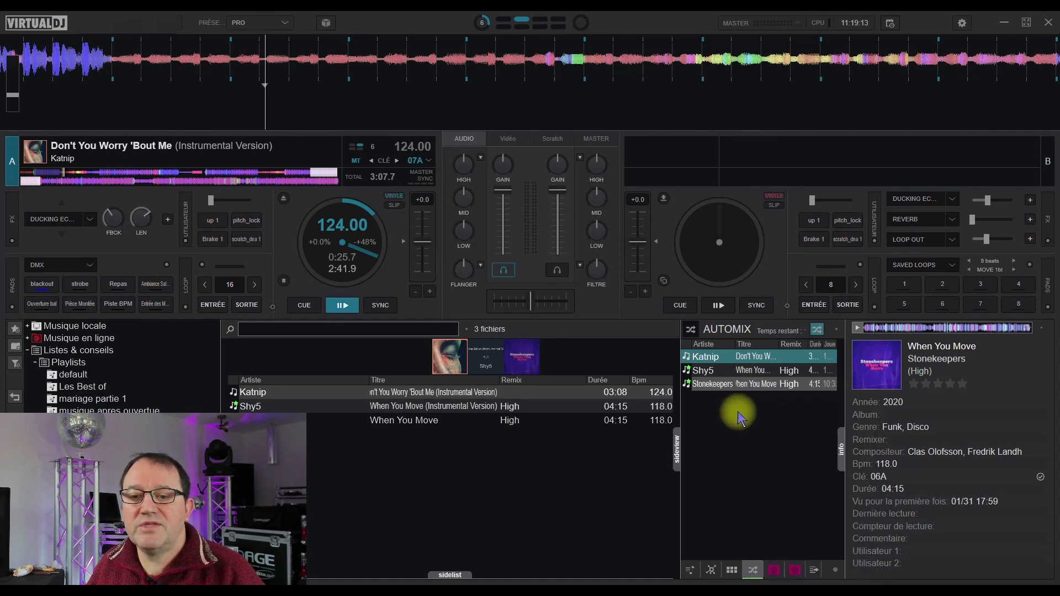